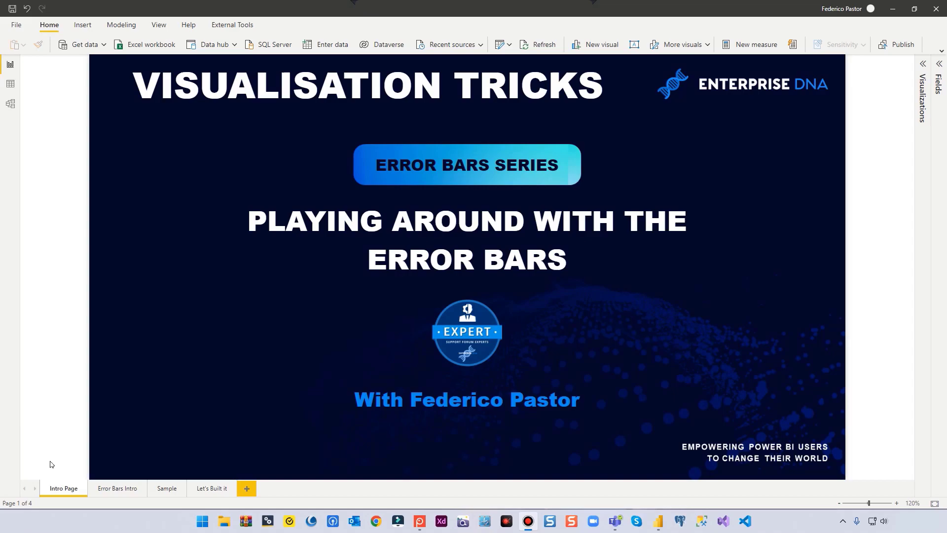
Step: Switch to the Error Bars Intro page, which explains error bars as upper and lower bounds
{"action": "left_click", "coordinate": [101, 492]}
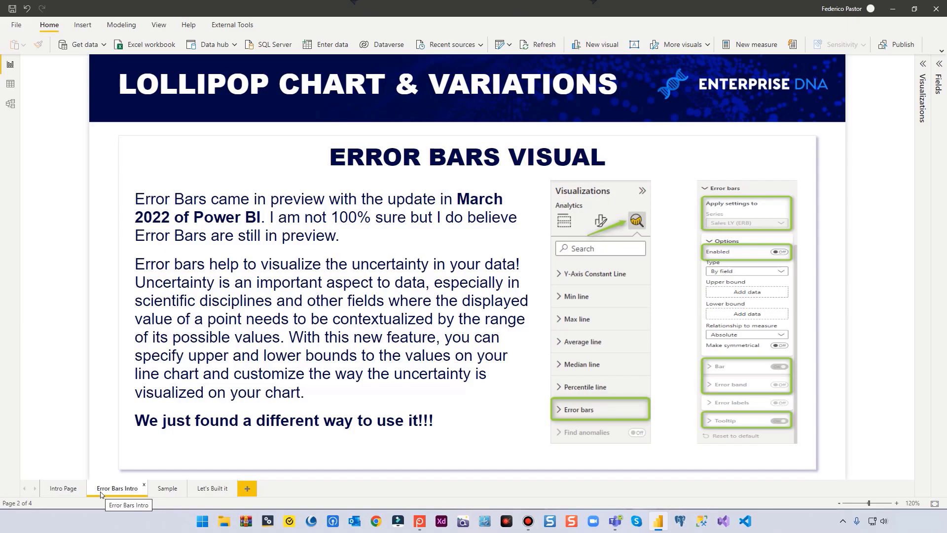
Step: Pass through the Sample page to the Let's Built it page with its blank left chart
{"action": "left_click", "coordinate": [160, 493]}
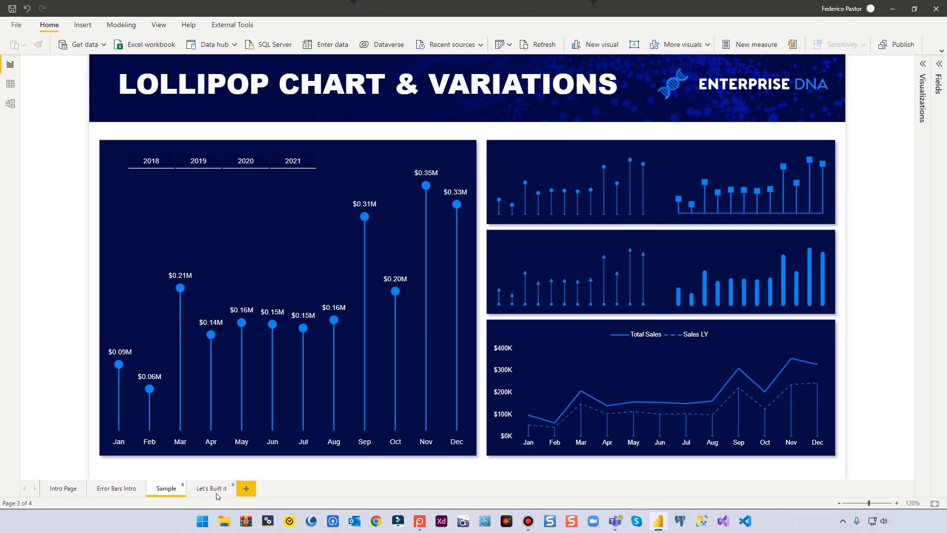
{"action": "left_click", "coordinate": [213, 489]}
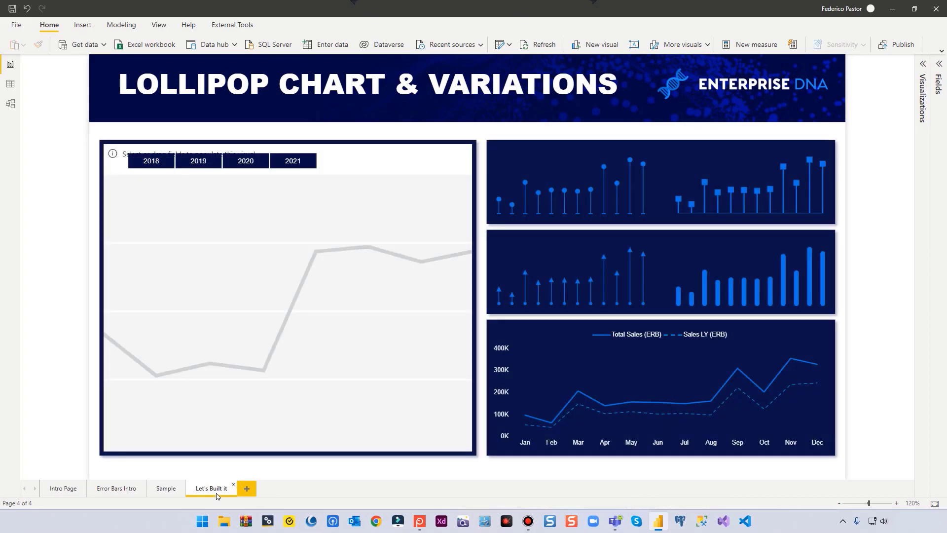
Step: Plot Error Bars Measures' Total Sales (ERB) by Calendar Month (S) in the empty left chart
{"action": "left_click", "coordinate": [371, 376]}
{"action": "left_click", "coordinate": [937, 69]}
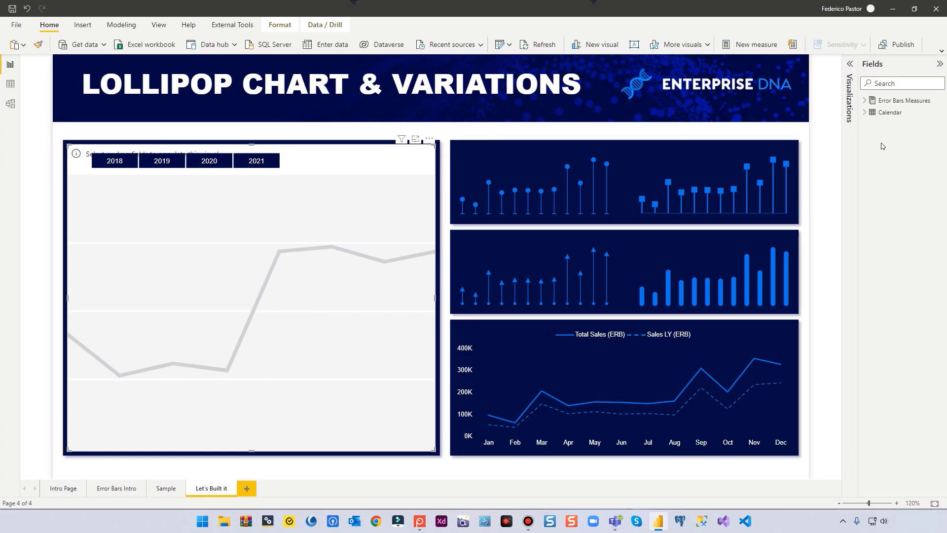
{"action": "left_click", "coordinate": [865, 113]}
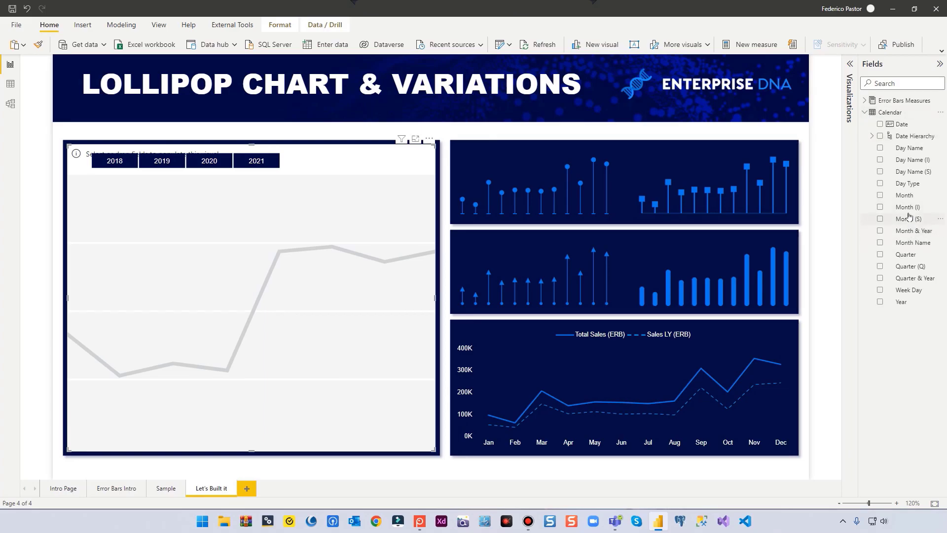
{"action": "left_click_drag", "start_coordinate": [909, 216], "coordinate": [261, 348]}
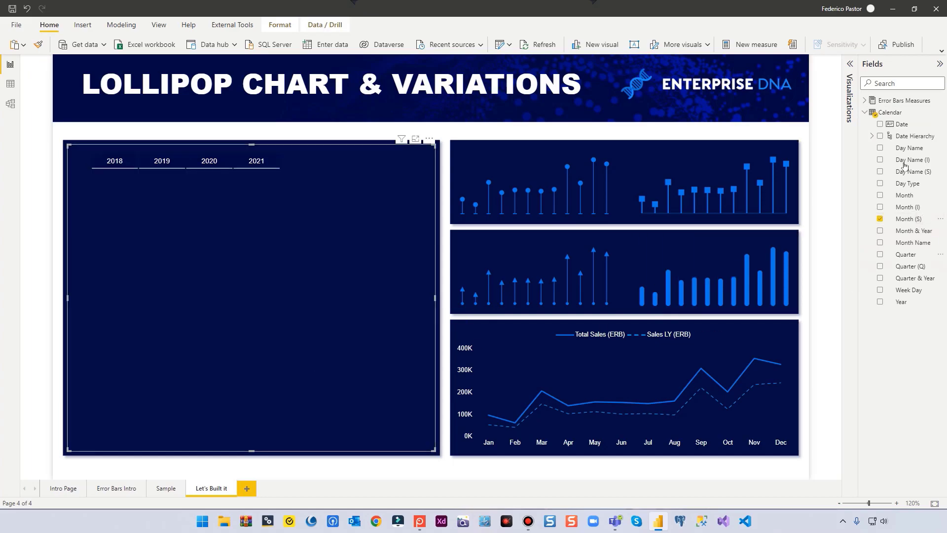
{"action": "left_click", "coordinate": [865, 113]}
{"action": "left_click", "coordinate": [864, 100]}
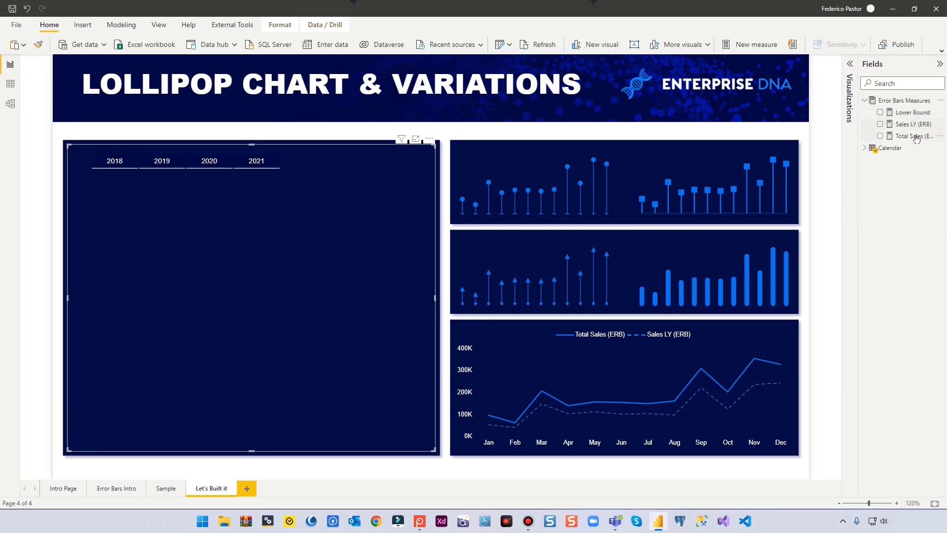
{"action": "left_click_drag", "start_coordinate": [916, 138], "coordinate": [308, 300]}
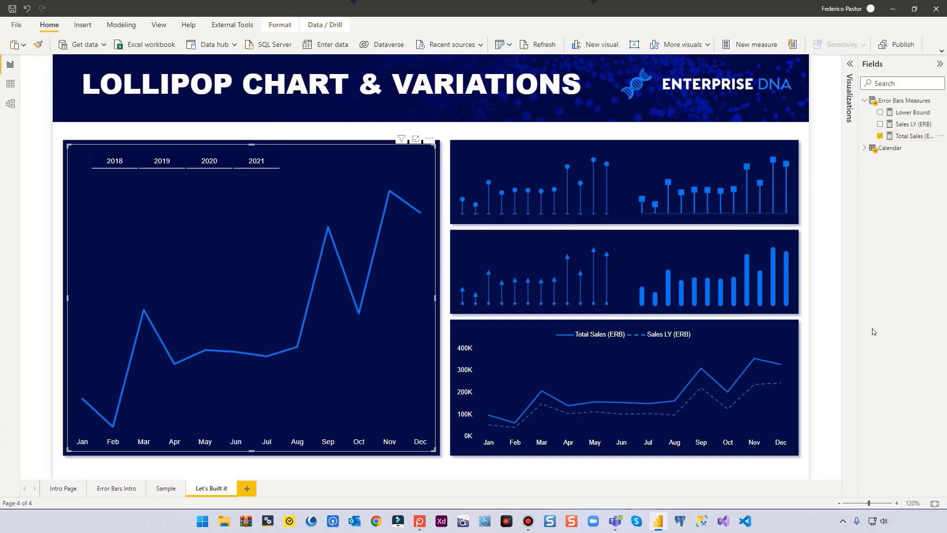
Step: Set the left chart's line stroke width to 0 so the line disappears
{"action": "left_click", "coordinate": [849, 64]}
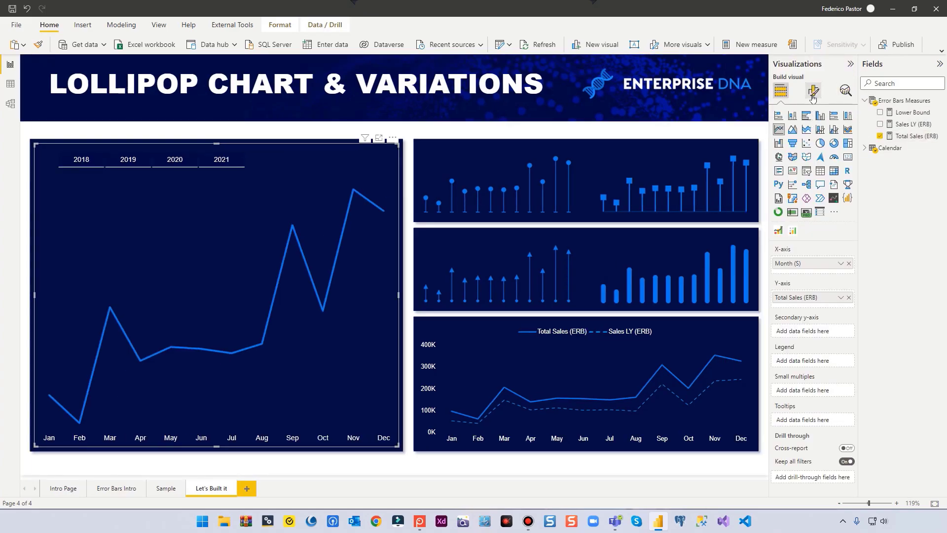
{"action": "left_click", "coordinate": [813, 91]}
{"action": "left_click", "coordinate": [784, 301]}
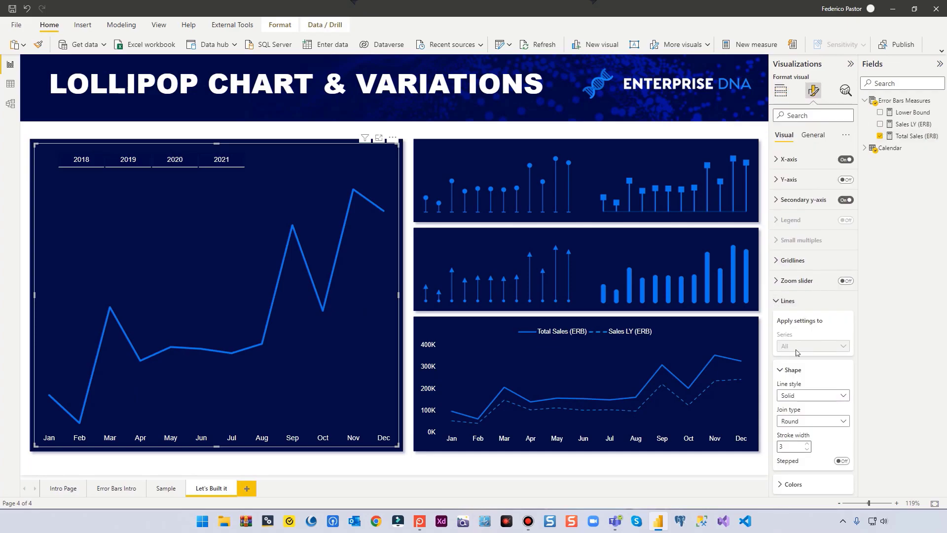
{"action": "scroll", "coordinate": [805, 413], "scroll_direction": "down", "scroll_amount": 2}
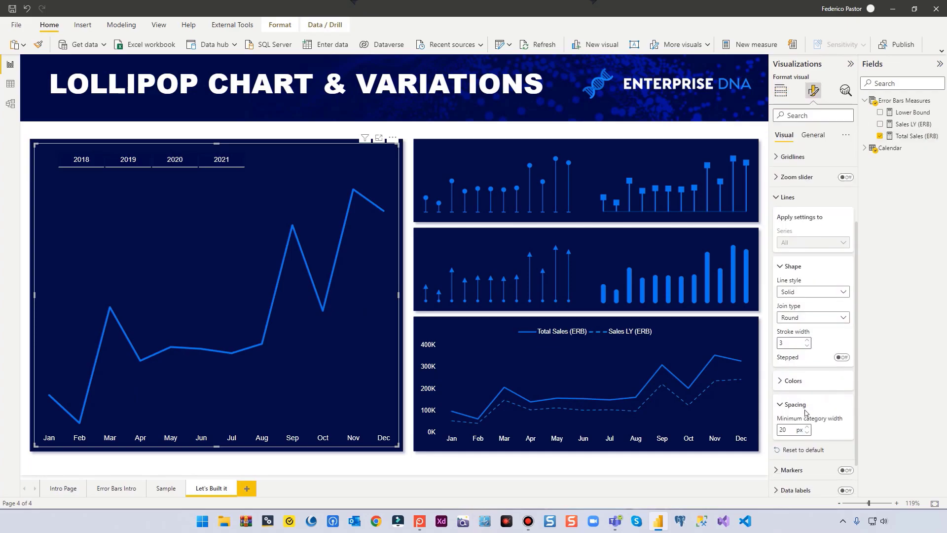
{"action": "left_click", "coordinate": [808, 345]}
{"action": "left_click", "coordinate": [807, 345]}
{"action": "left_click", "coordinate": [807, 345]}
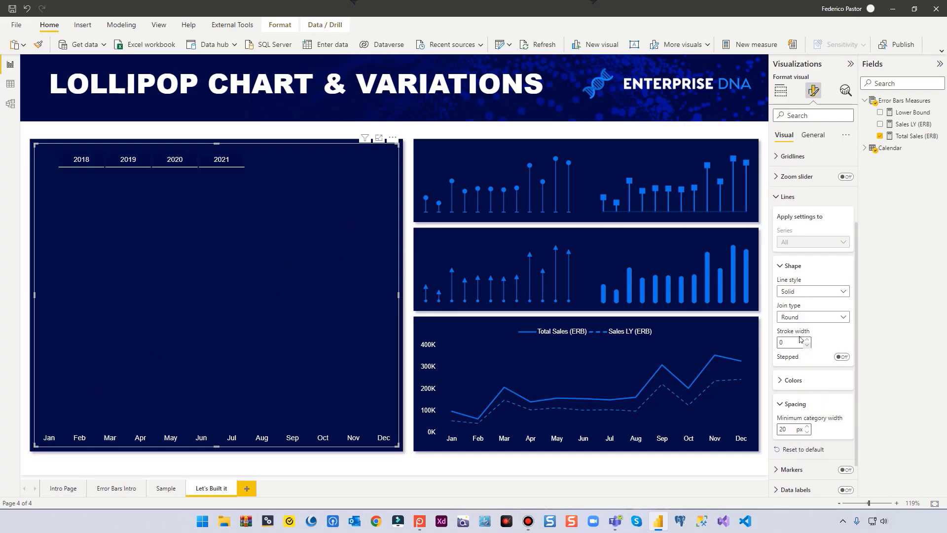
{"action": "left_click", "coordinate": [778, 198]}
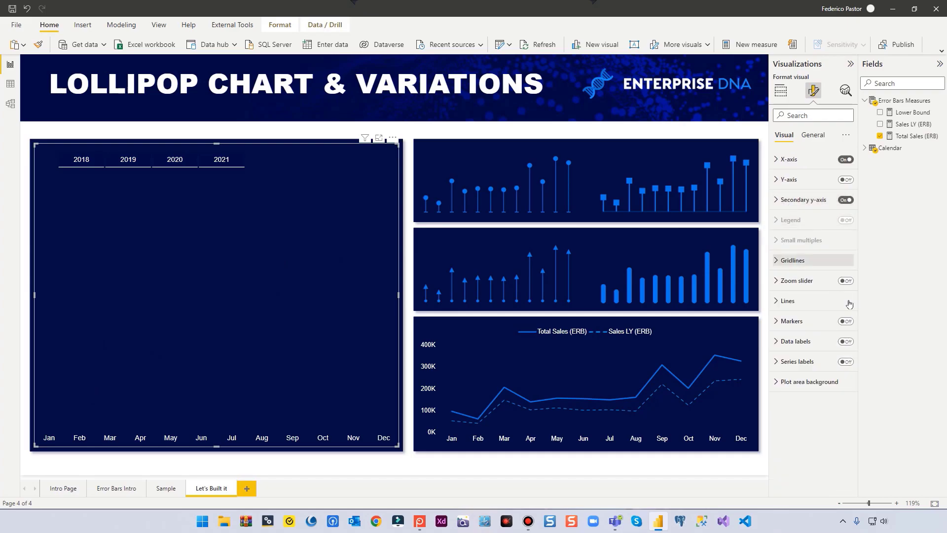
Step: Turn markers on so each month shows a circle dot
{"action": "left_click", "coordinate": [845, 321]}
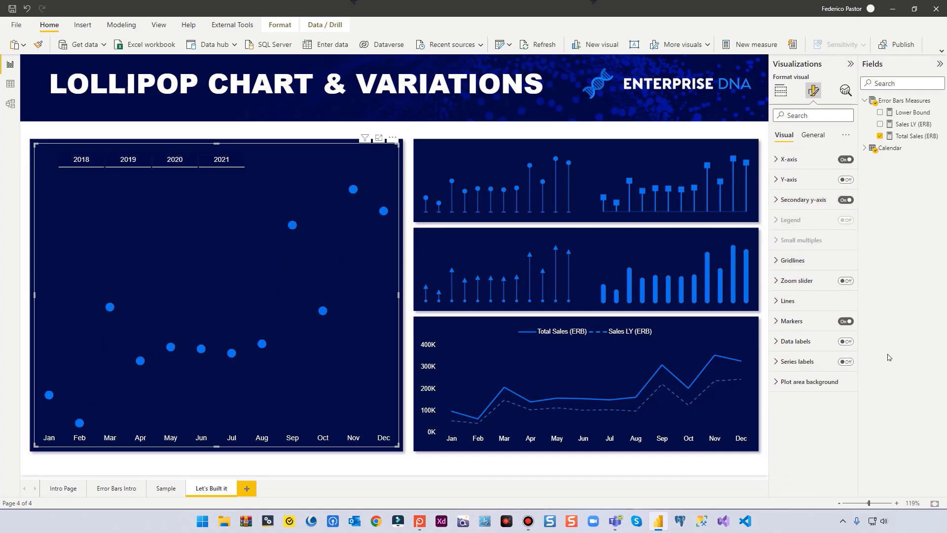
{"action": "left_click", "coordinate": [792, 322]}
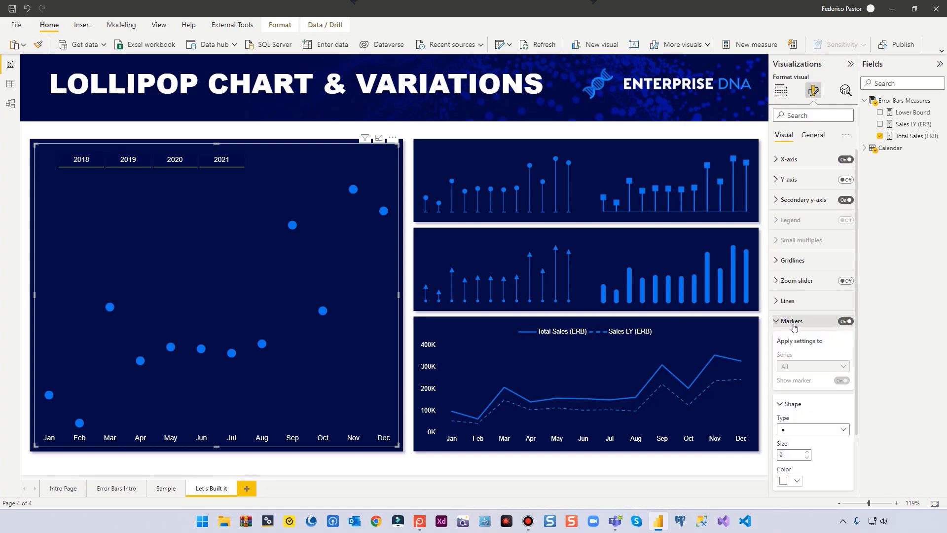
{"action": "scroll", "coordinate": [793, 328], "scroll_direction": "down", "scroll_amount": 3}
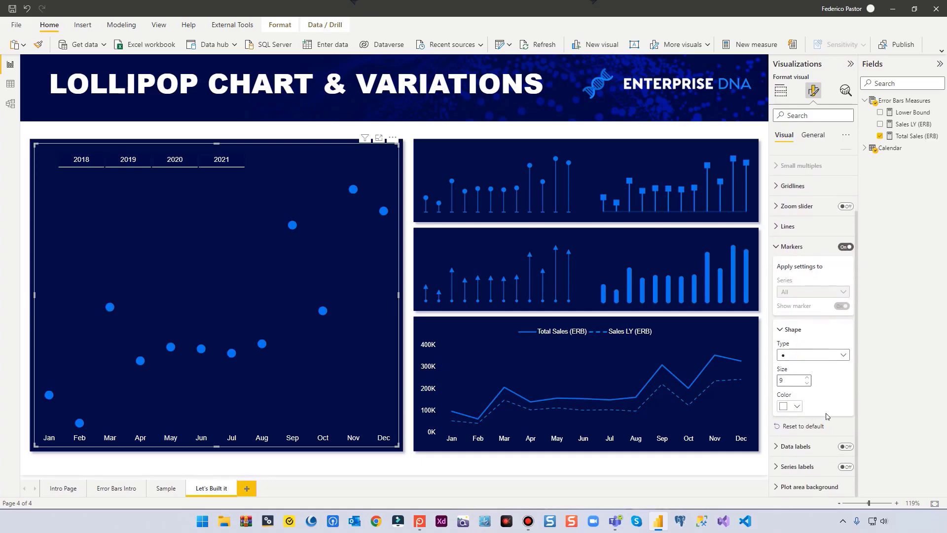
{"action": "left_click", "coordinate": [777, 252]}
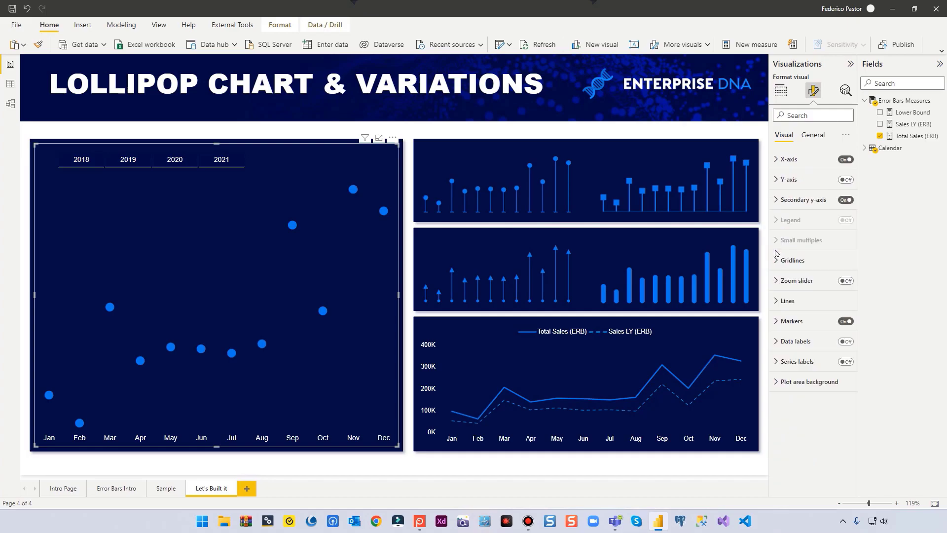
Step: Enable error bars on Total Sales (ERB) using the Lower Bound measure as the lower bound
{"action": "left_click", "coordinate": [844, 93]}
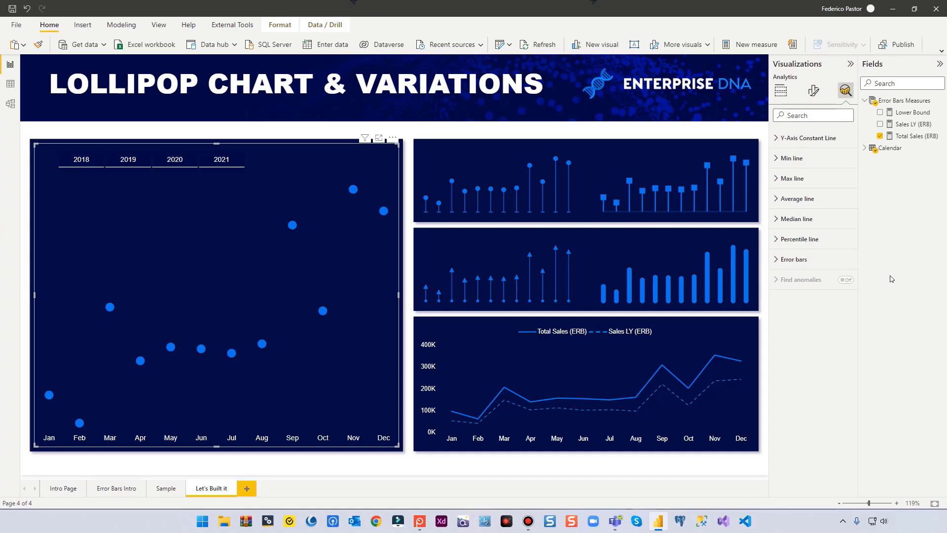
{"action": "left_click", "coordinate": [908, 113]}
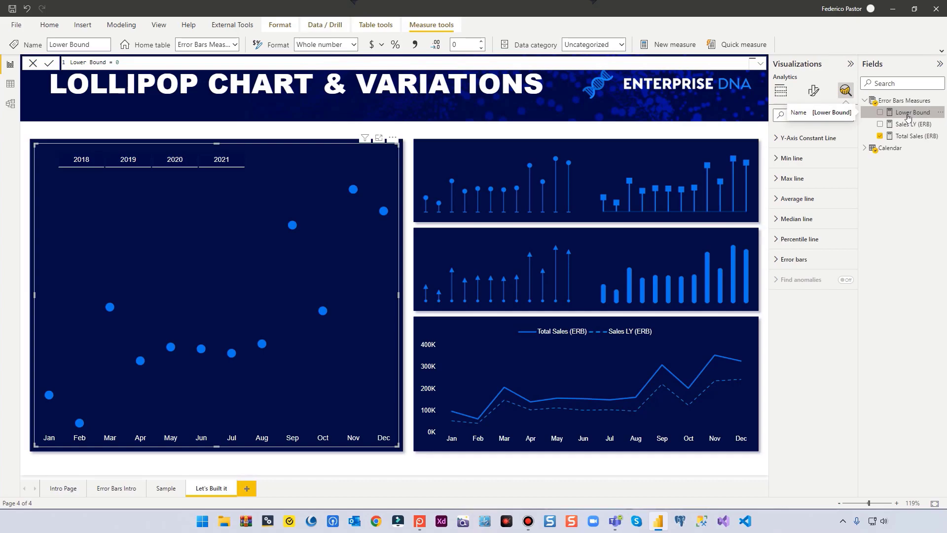
{"action": "left_click", "coordinate": [778, 263]}
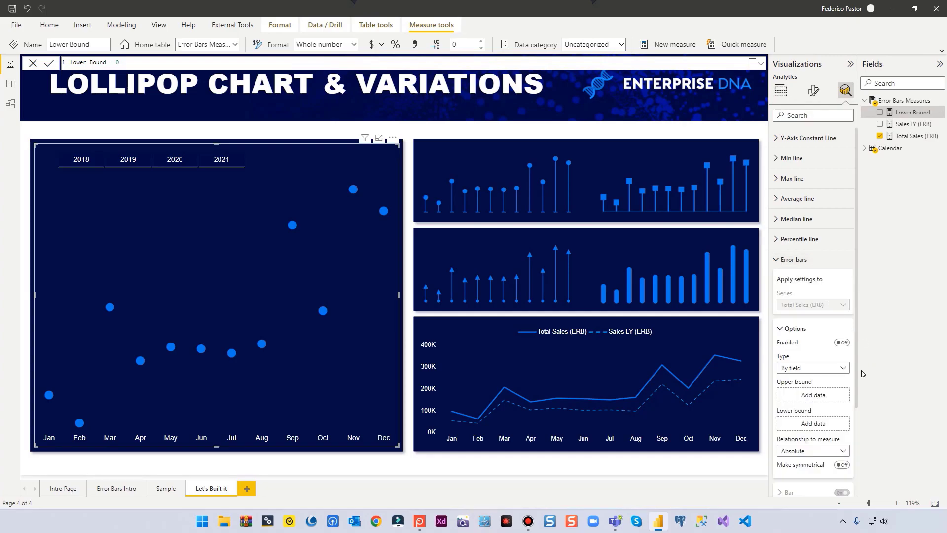
{"action": "left_click", "coordinate": [841, 342]}
{"action": "left_click_drag", "start_coordinate": [911, 113], "coordinate": [821, 423]}
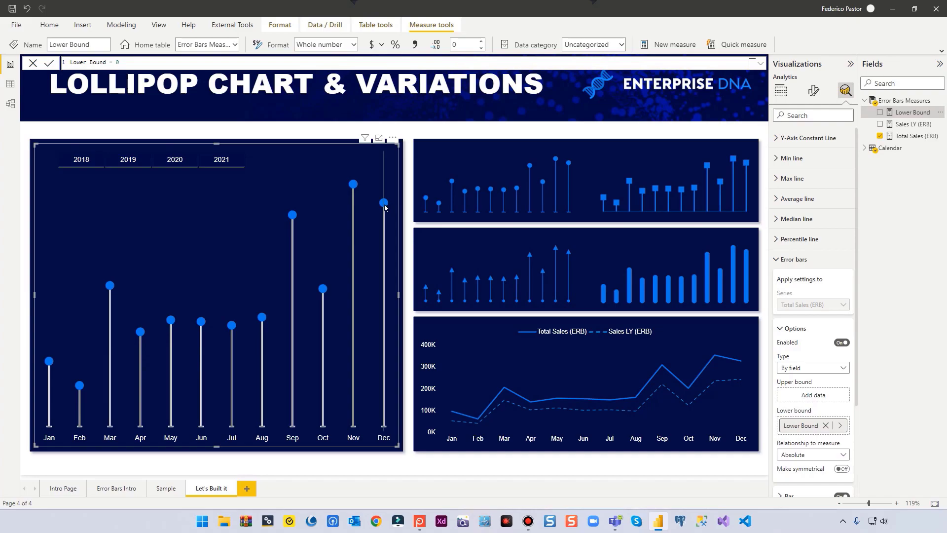
{"action": "mouse_move", "coordinate": [384, 208]}
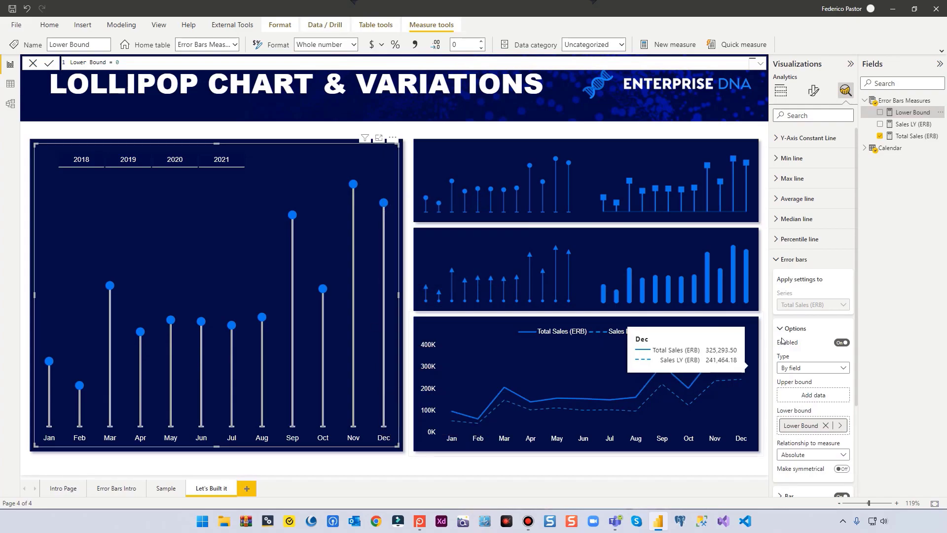
Step: Make the error-bar stems blue, width 2, with marker shape None
{"action": "scroll", "coordinate": [857, 297], "scroll_direction": "down", "scroll_amount": 3}
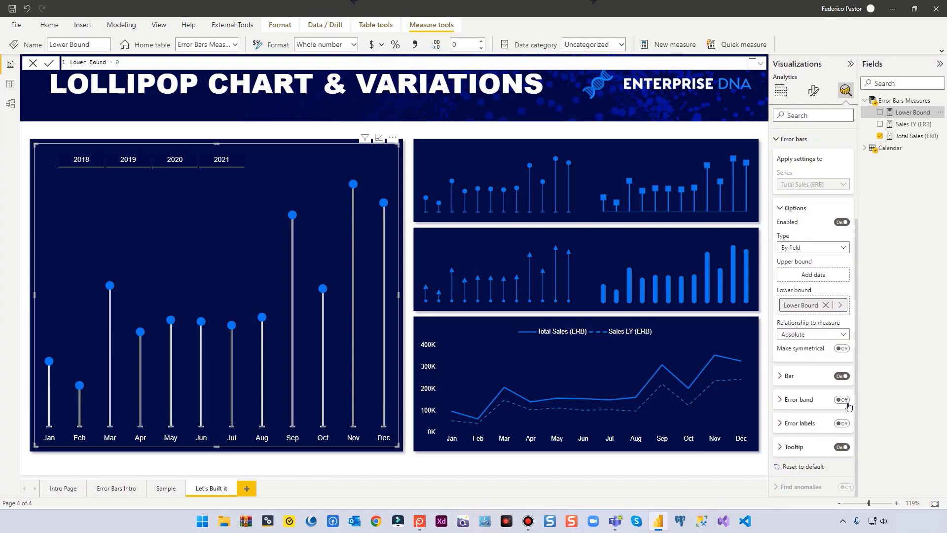
{"action": "left_click", "coordinate": [780, 375]}
{"action": "scroll", "coordinate": [858, 355], "scroll_direction": "down", "scroll_amount": 3}
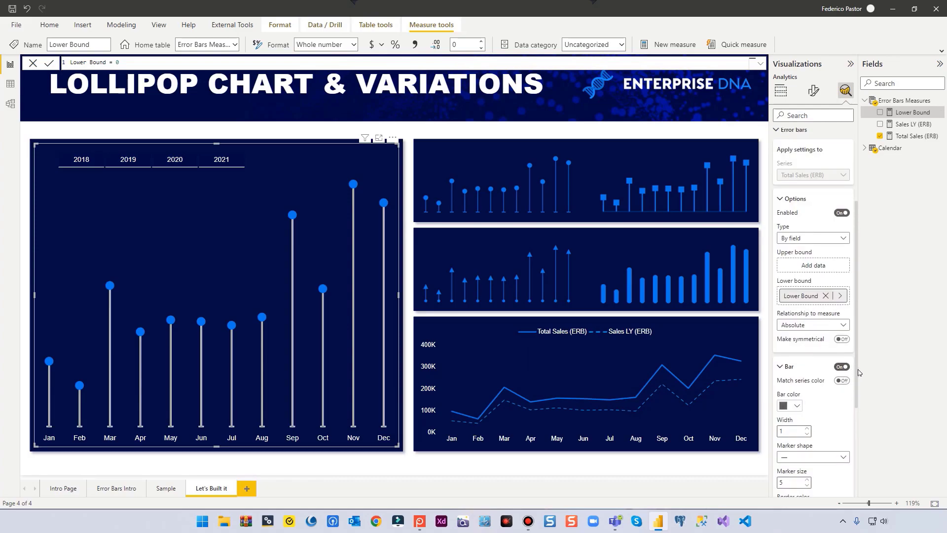
{"action": "left_click", "coordinate": [801, 340]}
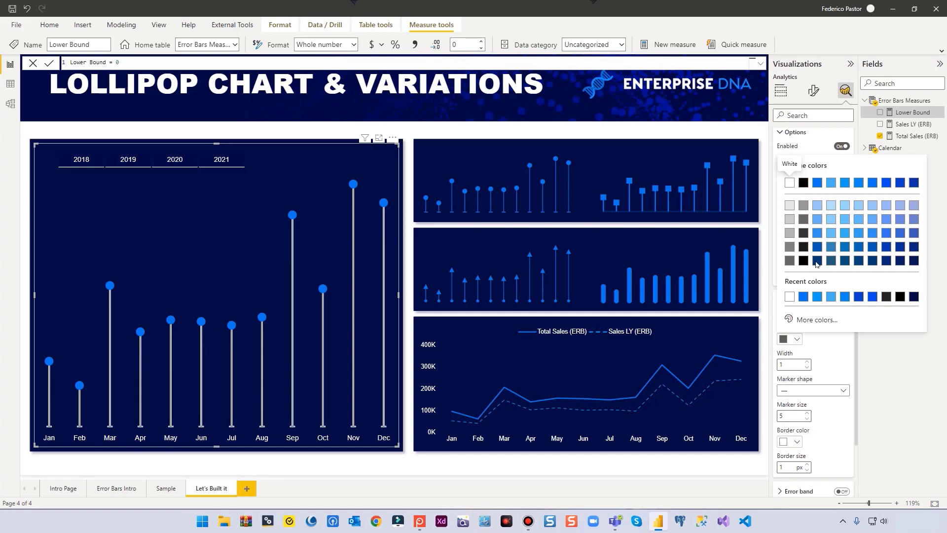
{"action": "left_click", "coordinate": [873, 183]}
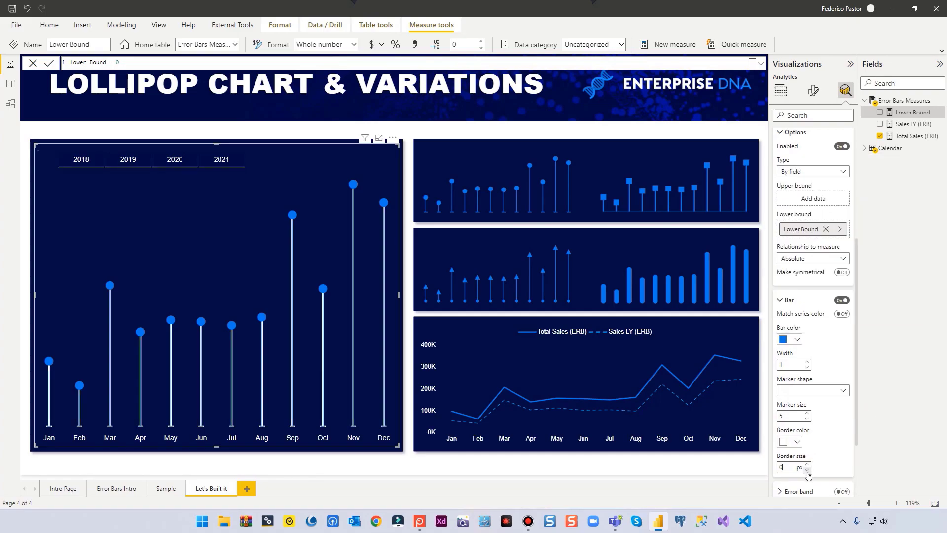
{"action": "left_click", "coordinate": [841, 391]}
{"action": "left_click", "coordinate": [788, 497]}
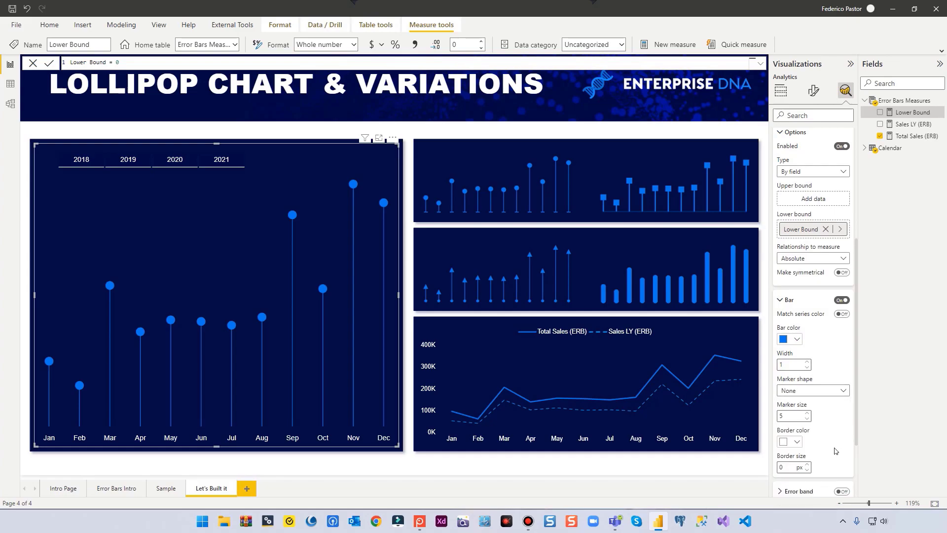
{"action": "left_click", "coordinate": [807, 363]}
{"action": "left_click", "coordinate": [807, 363]}
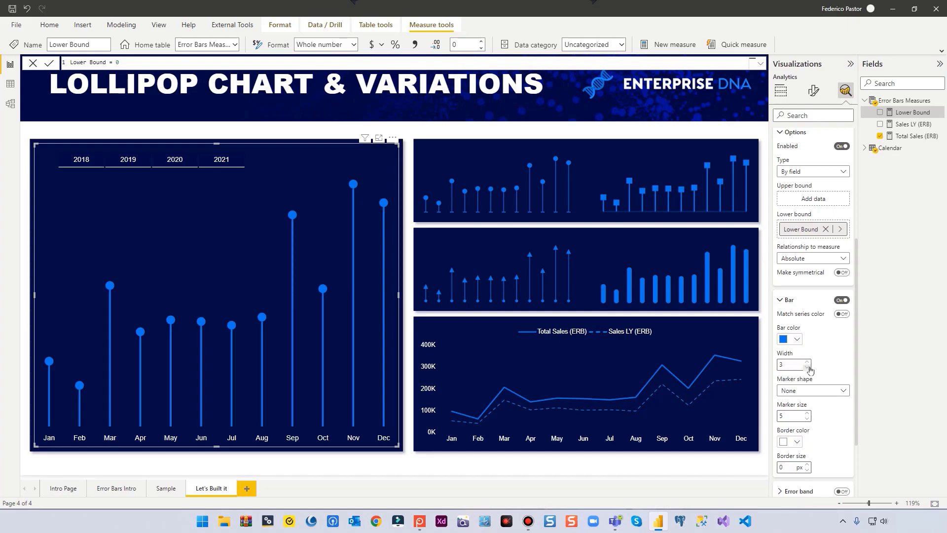
{"action": "left_click", "coordinate": [807, 367]}
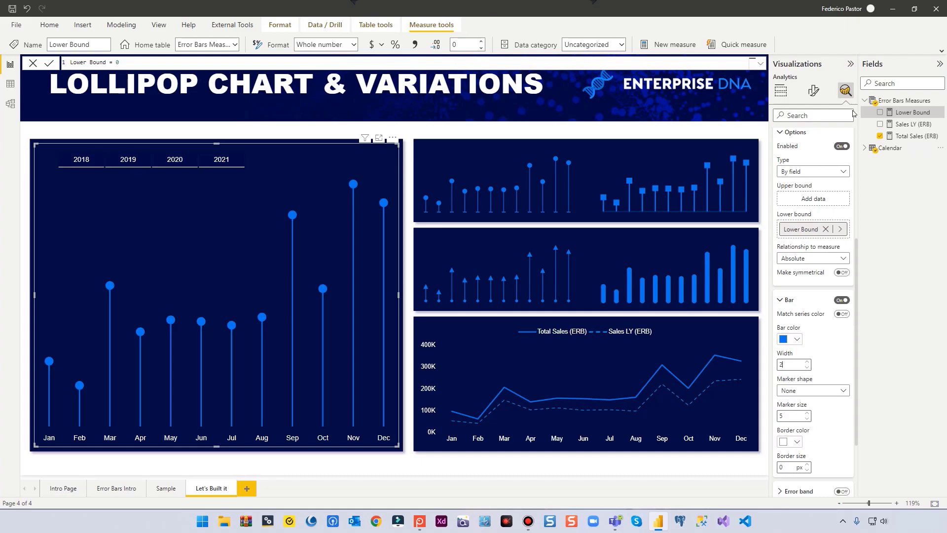
Step: Turn on data labels for the lollipop chart and set their value colour to White
{"action": "left_click", "coordinate": [812, 92]}
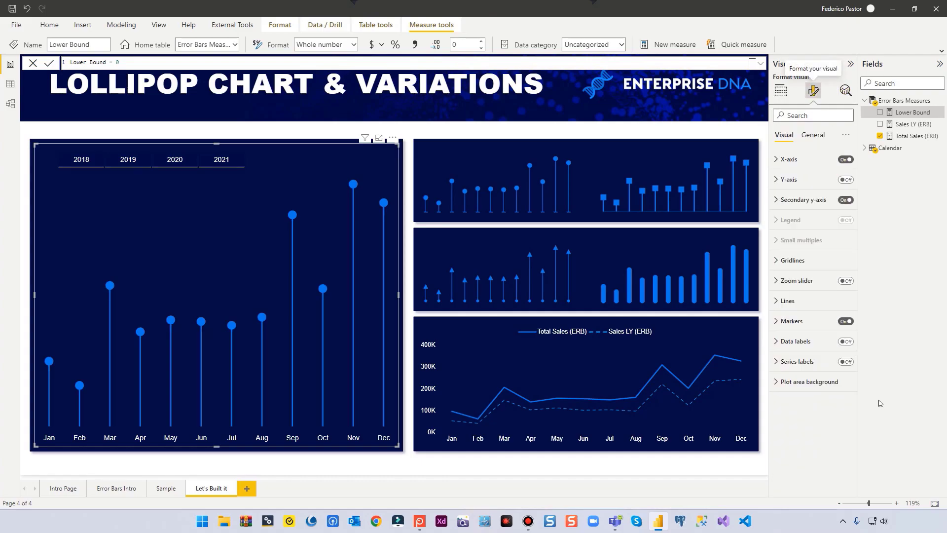
{"action": "left_click", "coordinate": [845, 341]}
{"action": "left_click", "coordinate": [795, 349]}
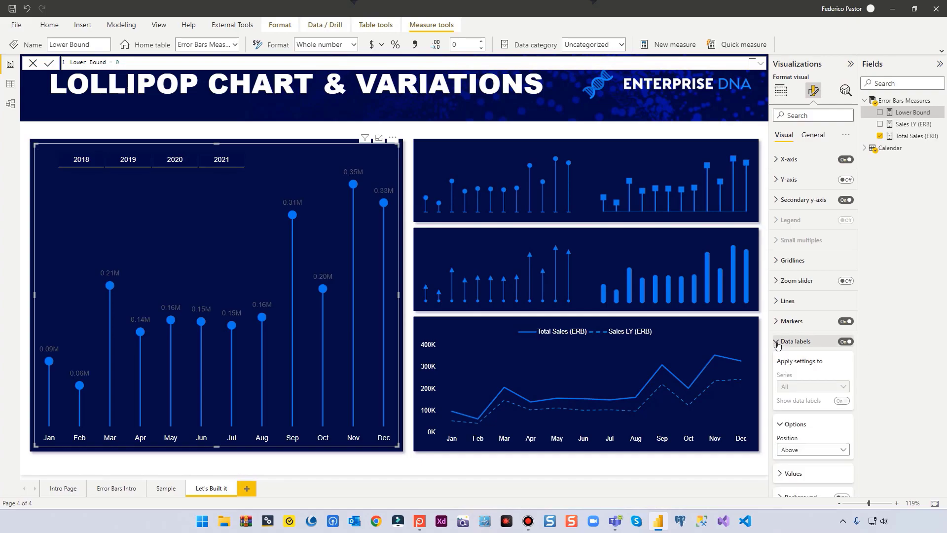
{"action": "scroll", "coordinate": [784, 394], "scroll_direction": "down", "scroll_amount": 2}
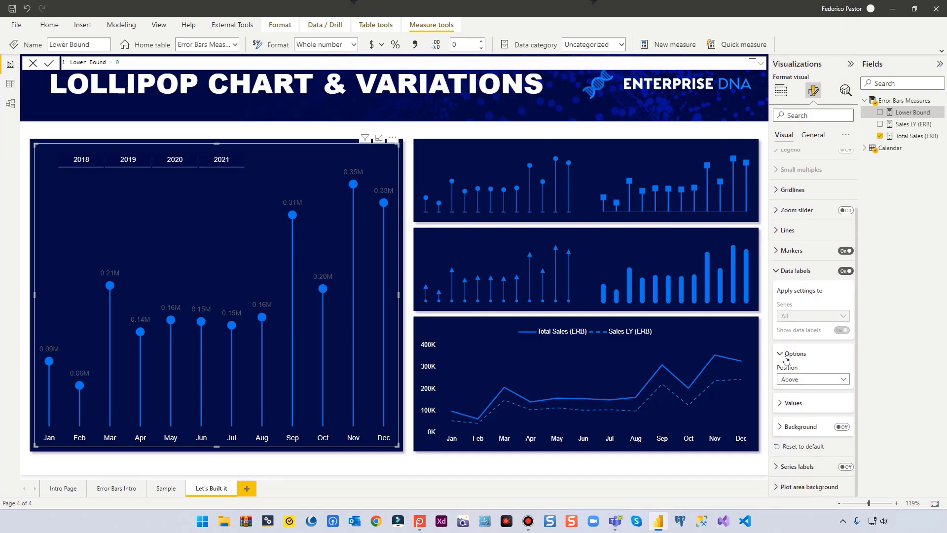
{"action": "left_click", "coordinate": [779, 403]}
{"action": "scroll", "coordinate": [812, 387], "scroll_direction": "down", "scroll_amount": 3}
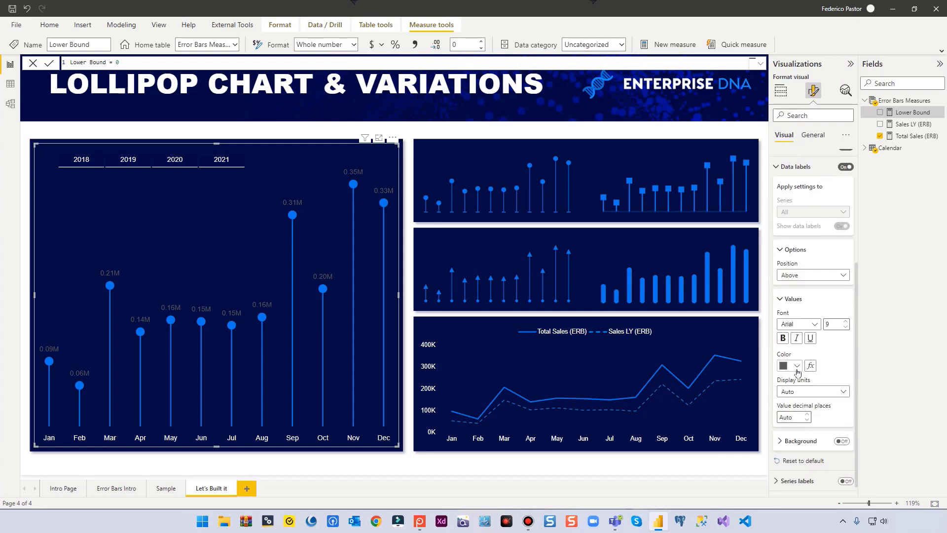
{"action": "left_click", "coordinate": [796, 366]}
{"action": "left_click", "coordinate": [789, 212]}
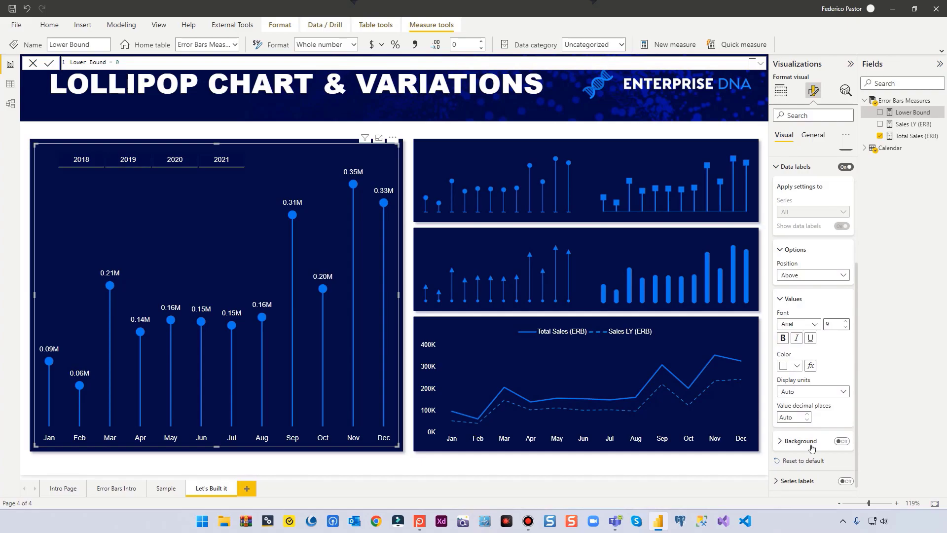
{"action": "left_click", "coordinate": [781, 299]}
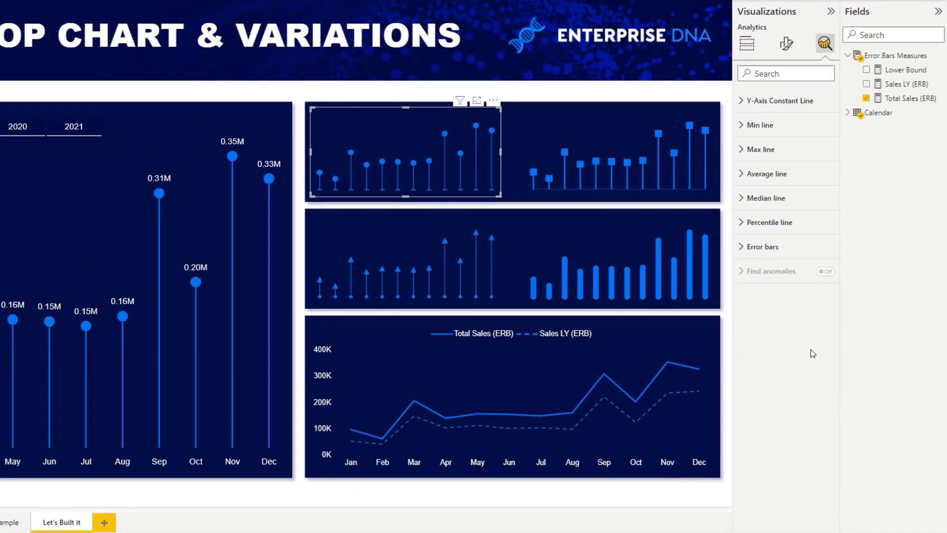
Step: Expand the small lollipop chart's error bar and Bar styling settings
{"action": "left_click", "coordinate": [740, 249]}
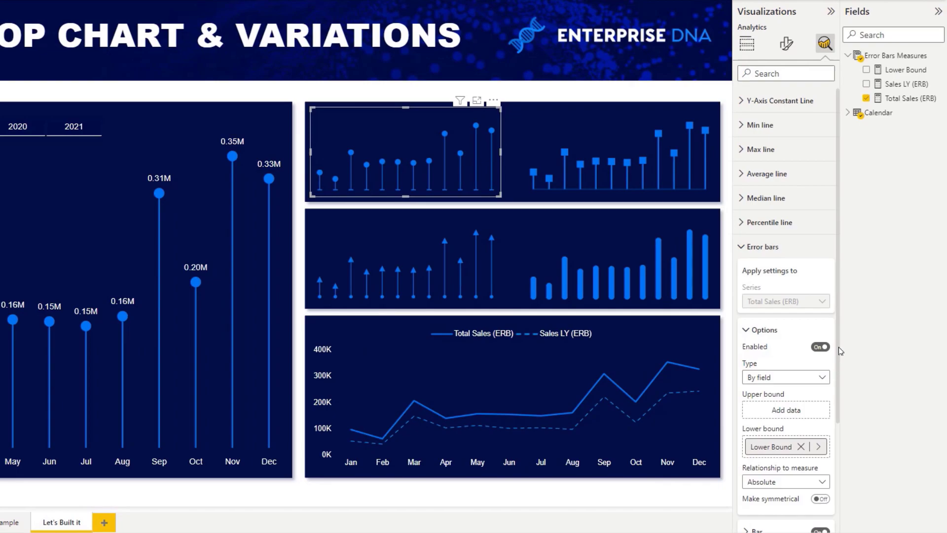
{"action": "scroll", "coordinate": [838, 365], "scroll_direction": "down", "scroll_amount": 1}
{"action": "scroll", "coordinate": [839, 381], "scroll_direction": "down", "scroll_amount": 3}
{"action": "left_click", "coordinate": [751, 388]}
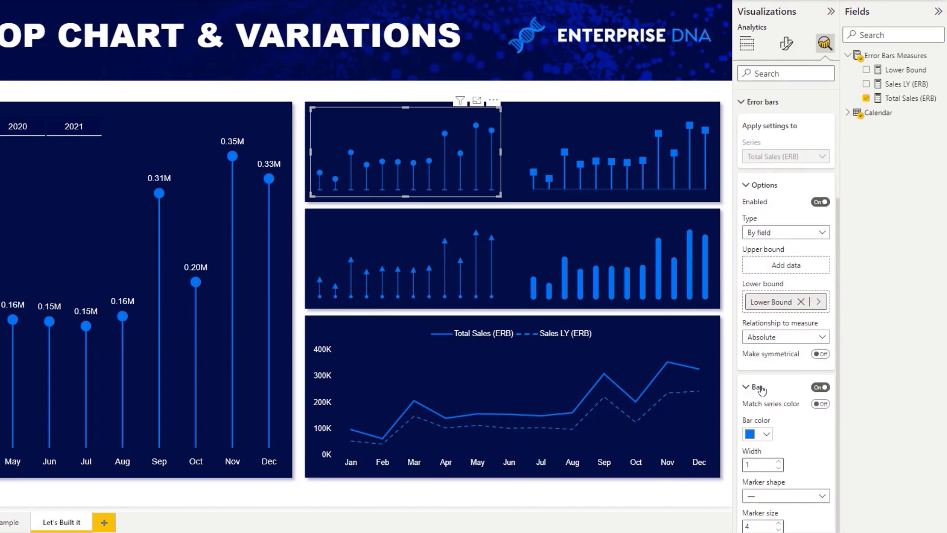
{"action": "scroll", "coordinate": [839, 355], "scroll_direction": "down", "scroll_amount": 3}
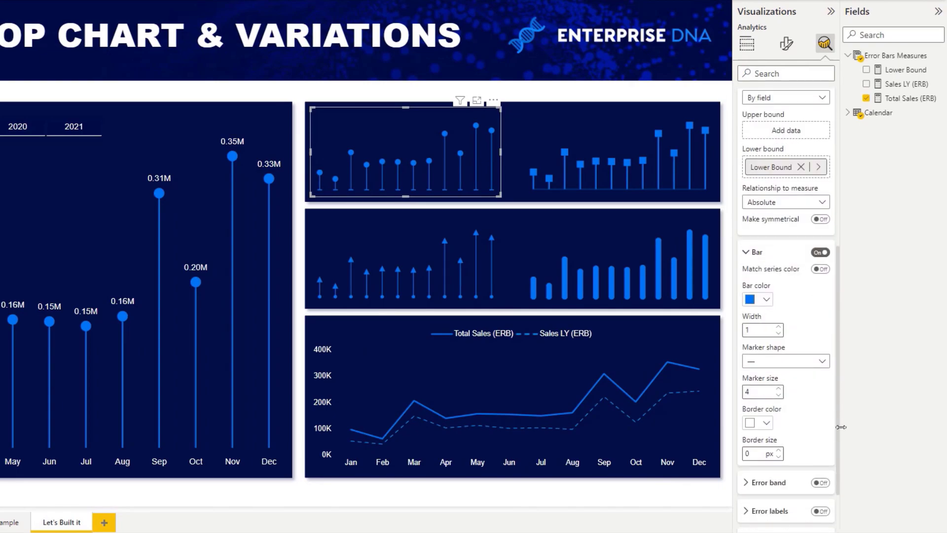
Step: Try a few error-bar marker sizes, then select the square-marker chart
{"action": "left_click", "coordinate": [778, 395]}
{"action": "left_click", "coordinate": [779, 389]}
{"action": "left_click", "coordinate": [779, 389]}
{"action": "left_click", "coordinate": [778, 396]}
{"action": "left_click", "coordinate": [746, 252]}
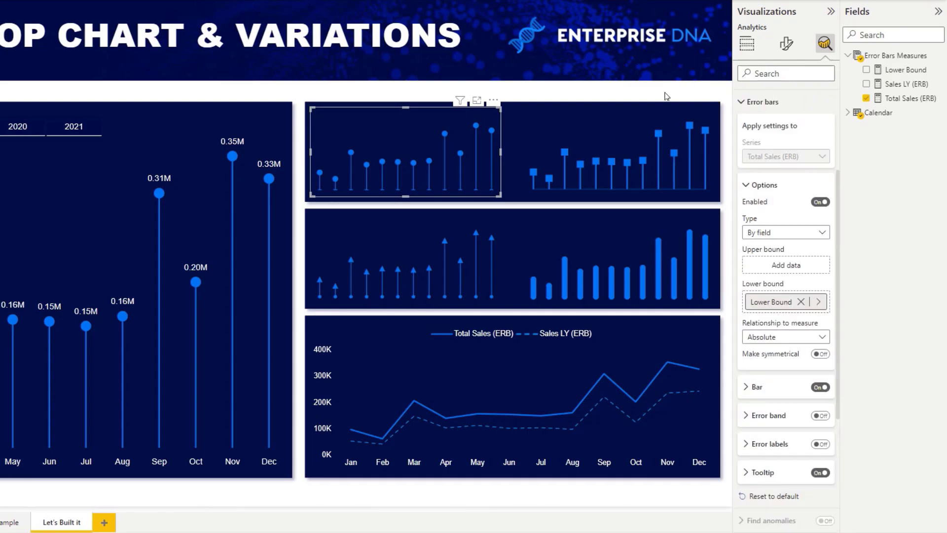
{"action": "left_click", "coordinate": [648, 110]}
Step: Review the square-marker chart's marker Shape setting in Format visual
{"action": "left_click", "coordinate": [786, 44]}
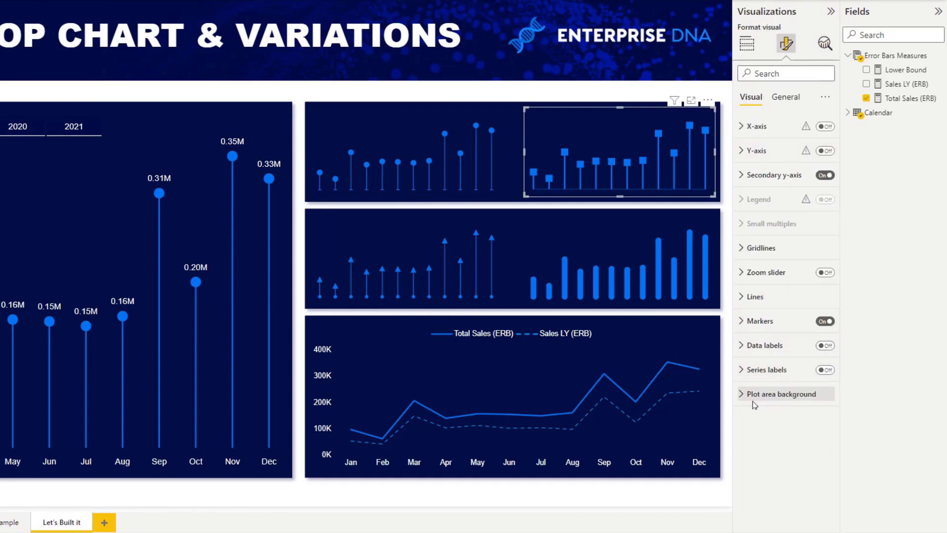
{"action": "left_click", "coordinate": [744, 321]}
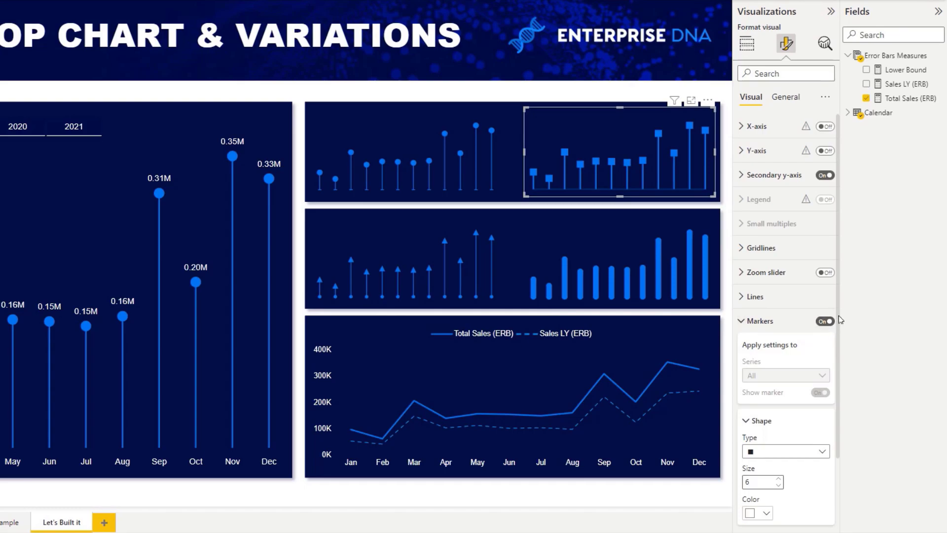
{"action": "scroll", "coordinate": [811, 365], "scroll_direction": "down", "scroll_amount": 2}
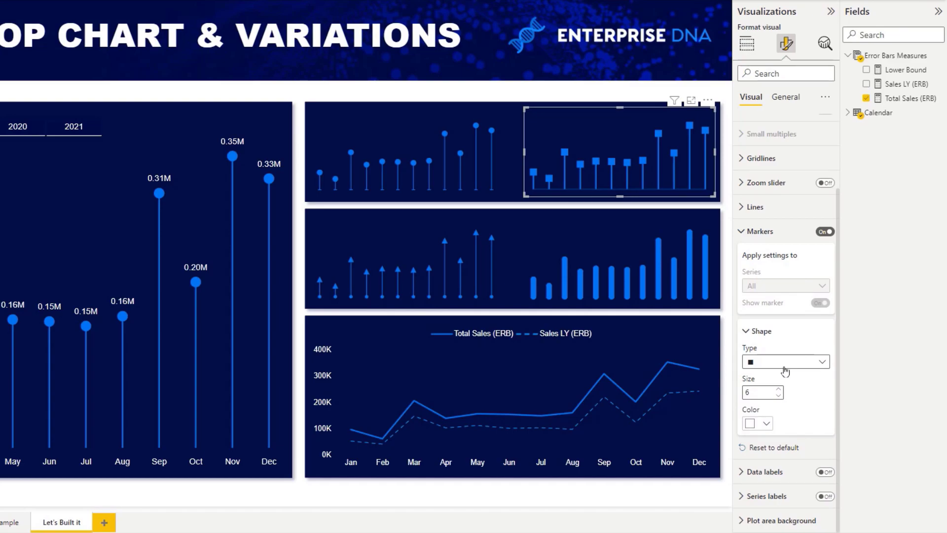
{"action": "left_click", "coordinate": [740, 232]}
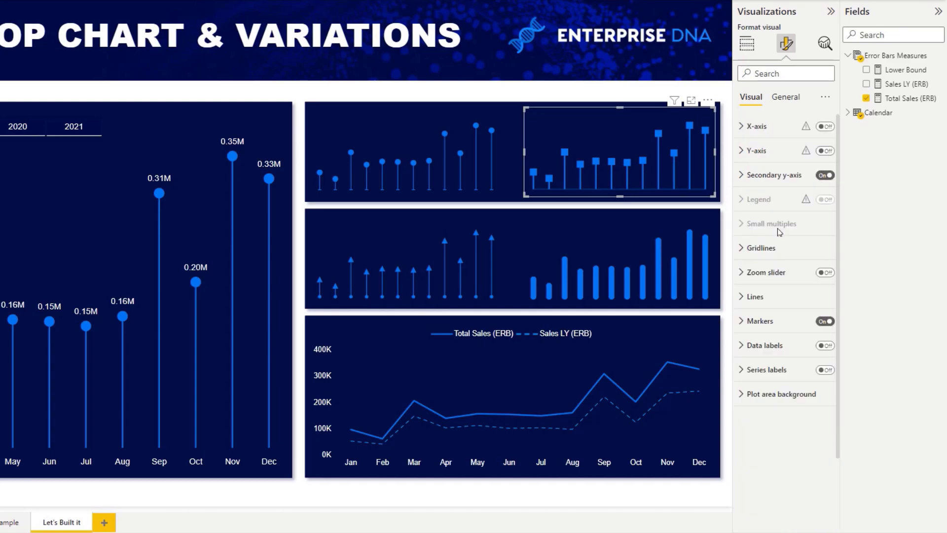
{"action": "left_click", "coordinate": [787, 97]}
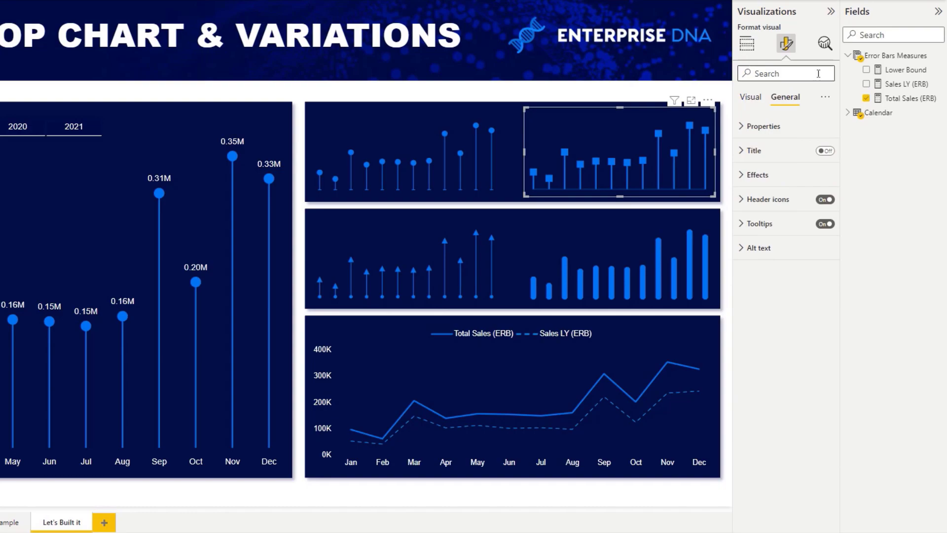
Step: Show the square-marker chart's error bar settings driven by Lower Bound
{"action": "left_click", "coordinate": [825, 43]}
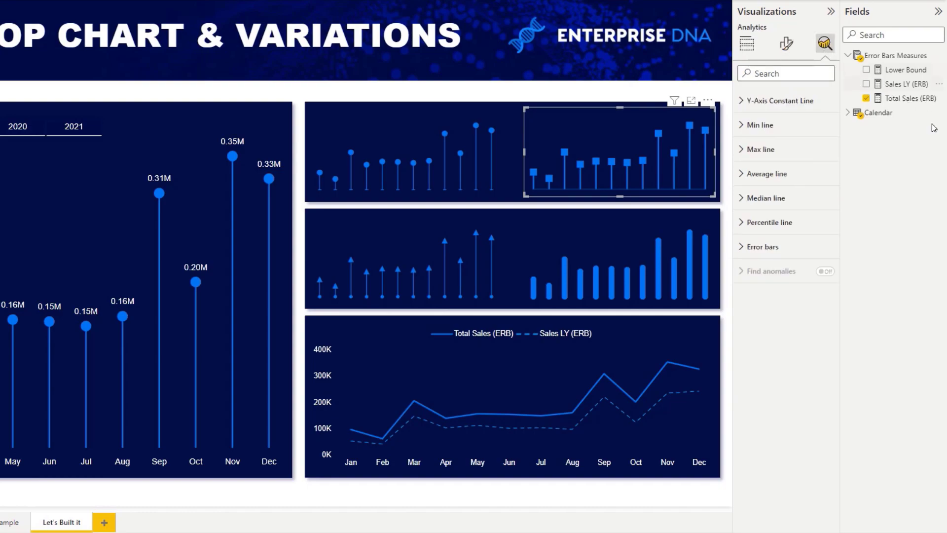
{"action": "left_click", "coordinate": [742, 247]}
{"action": "scroll", "coordinate": [816, 345], "scroll_direction": "down", "scroll_amount": 3}
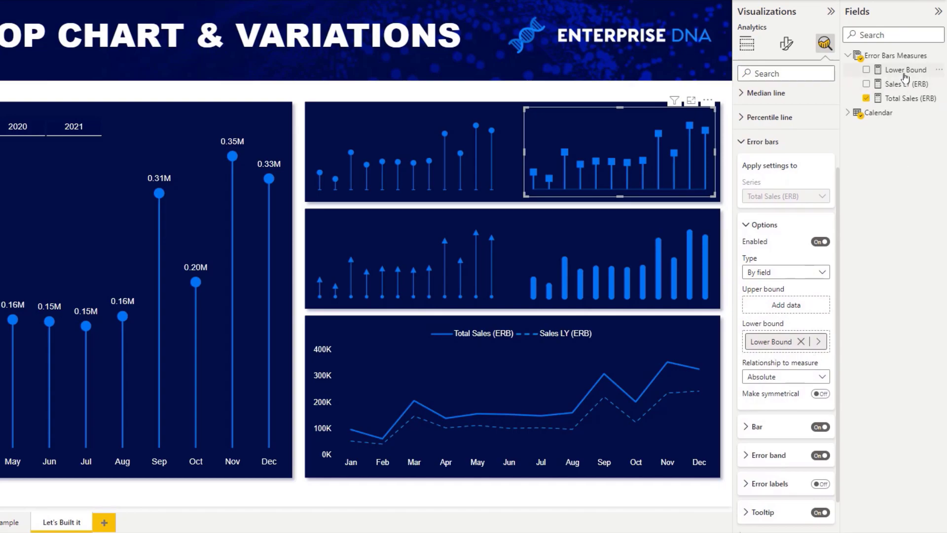
Step: Review the square-marker chart's error bar Bar styling options
{"action": "left_click", "coordinate": [746, 224]}
{"action": "left_click", "coordinate": [745, 359]}
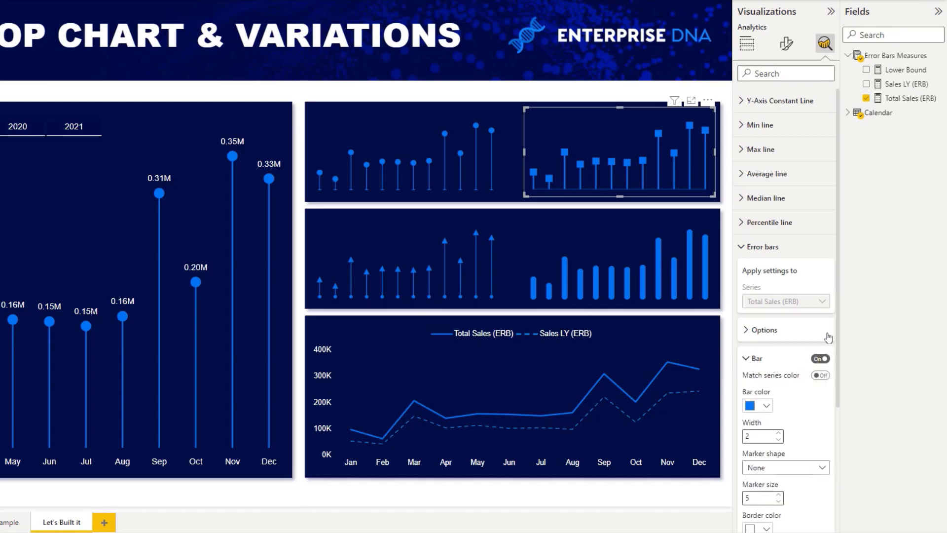
{"action": "left_click_drag", "start_coordinate": [837, 293], "coordinate": [839, 395]}
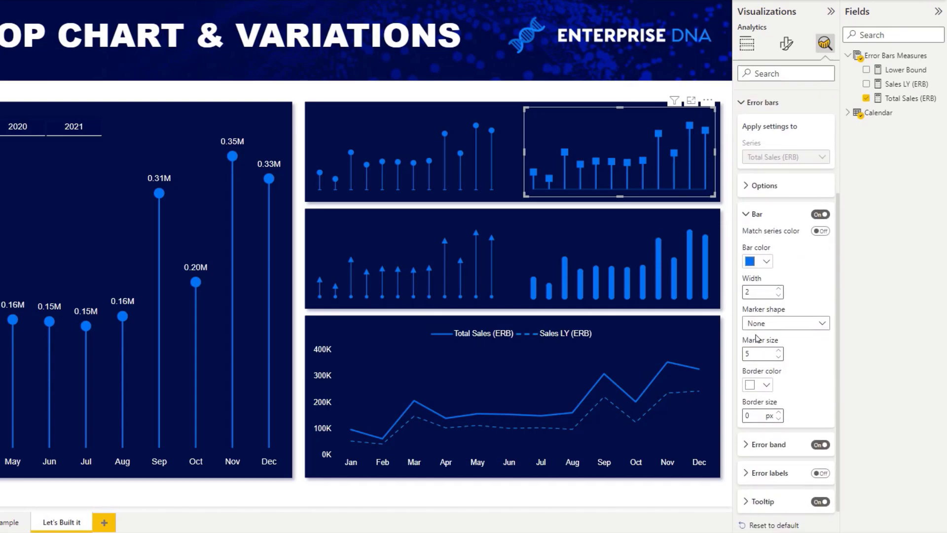
{"action": "left_click", "coordinate": [746, 214]}
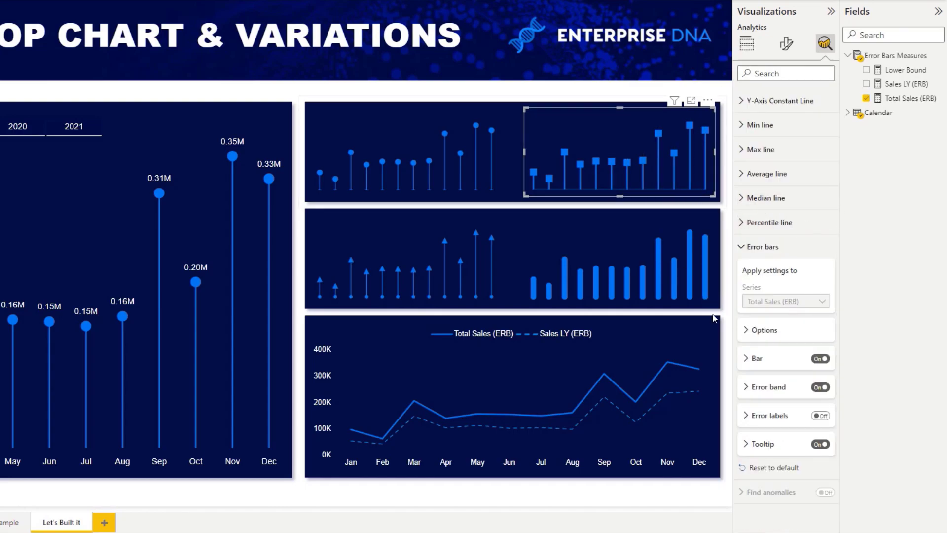
Step: Cycle the error band Style through Fill, Line, Fill and line, leaving Line; select the arrow chart
{"action": "left_click", "coordinate": [746, 388]}
{"action": "left_click_drag", "start_coordinate": [841, 360], "coordinate": [836, 426]}
{"action": "left_click", "coordinate": [823, 324]}
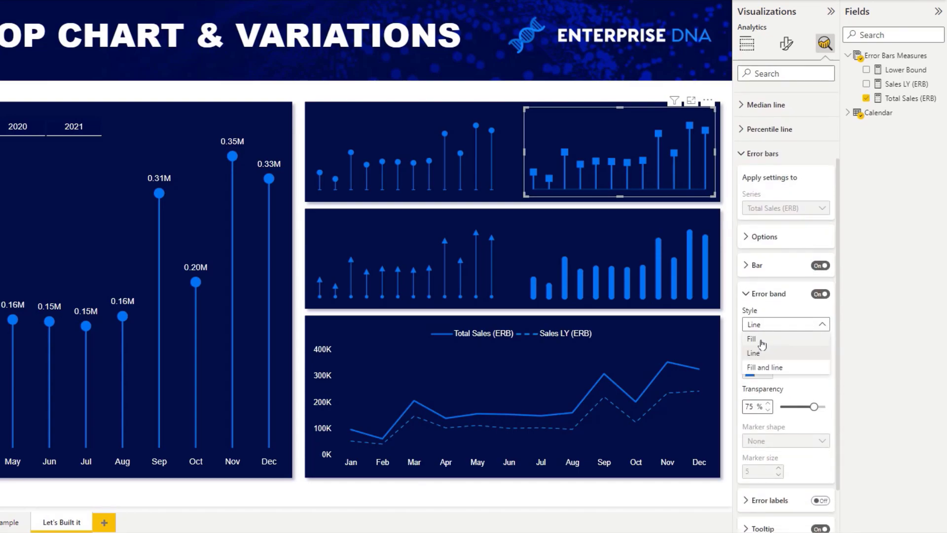
{"action": "left_click", "coordinate": [762, 340]}
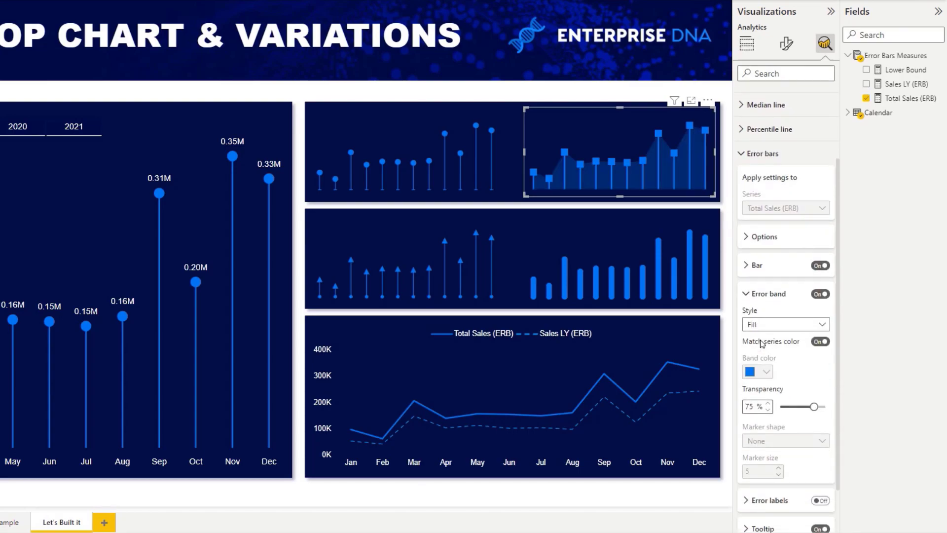
{"action": "left_click", "coordinate": [782, 325]}
{"action": "left_click", "coordinate": [786, 355]}
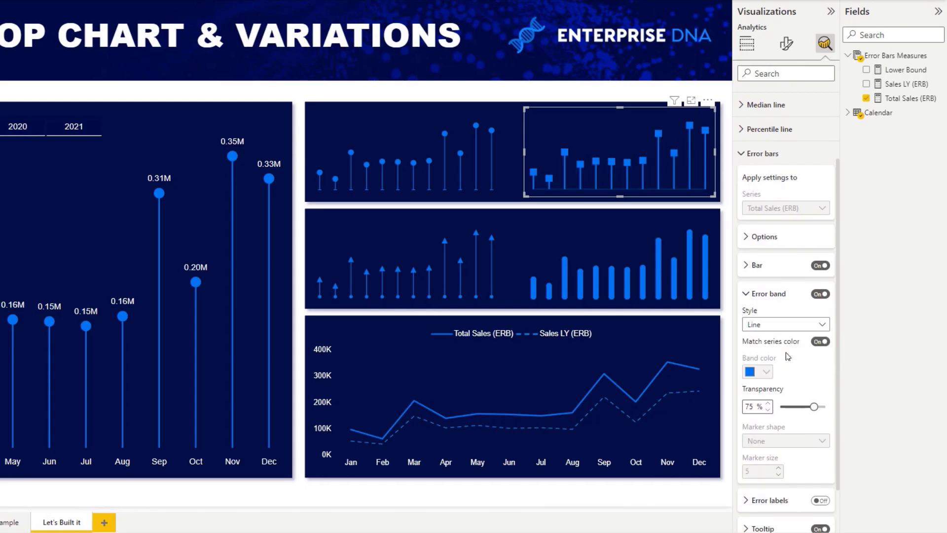
{"action": "left_click", "coordinate": [784, 326]}
{"action": "left_click", "coordinate": [787, 366]}
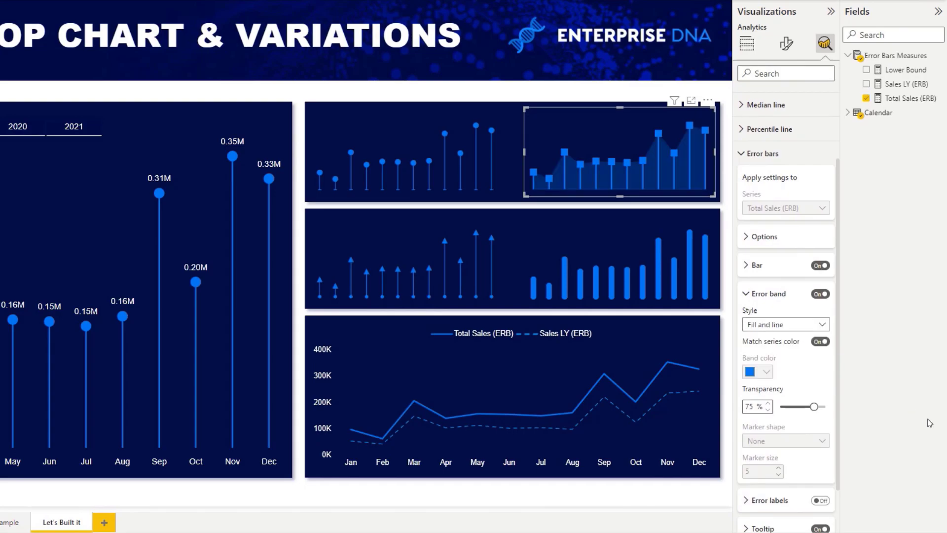
{"action": "left_click", "coordinate": [779, 324]}
{"action": "left_click", "coordinate": [760, 353]}
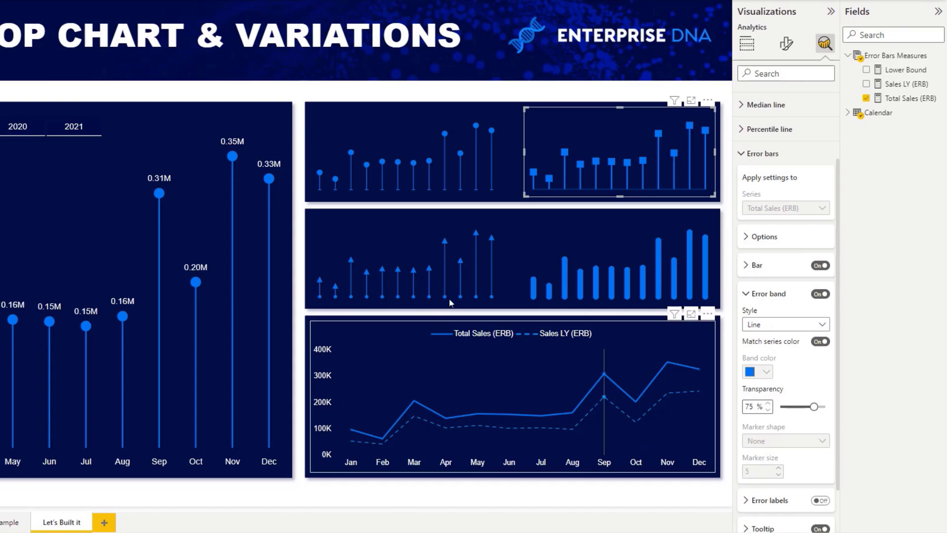
{"action": "left_click", "coordinate": [395, 224]}
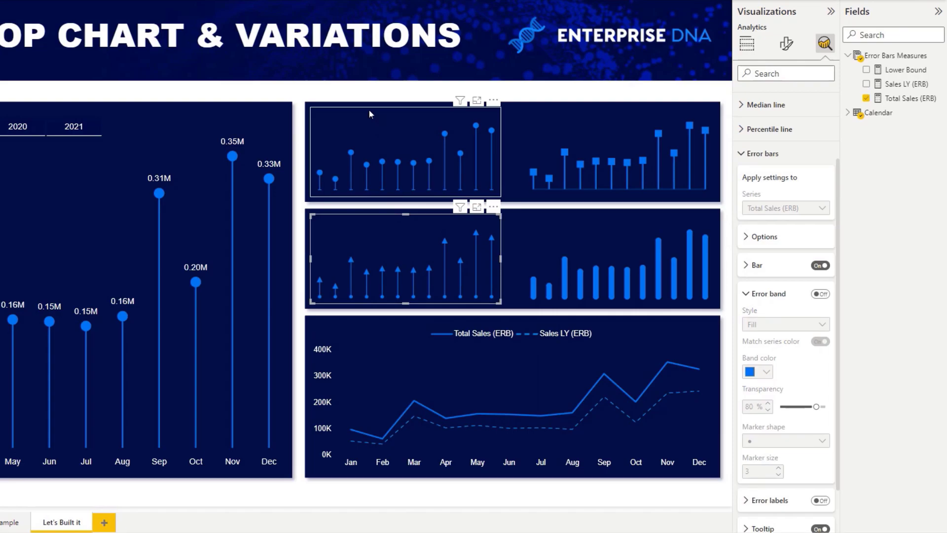
Step: Review the Markers formatting settings of the arrow-tipped lollipop chart
{"action": "left_click", "coordinate": [762, 153]}
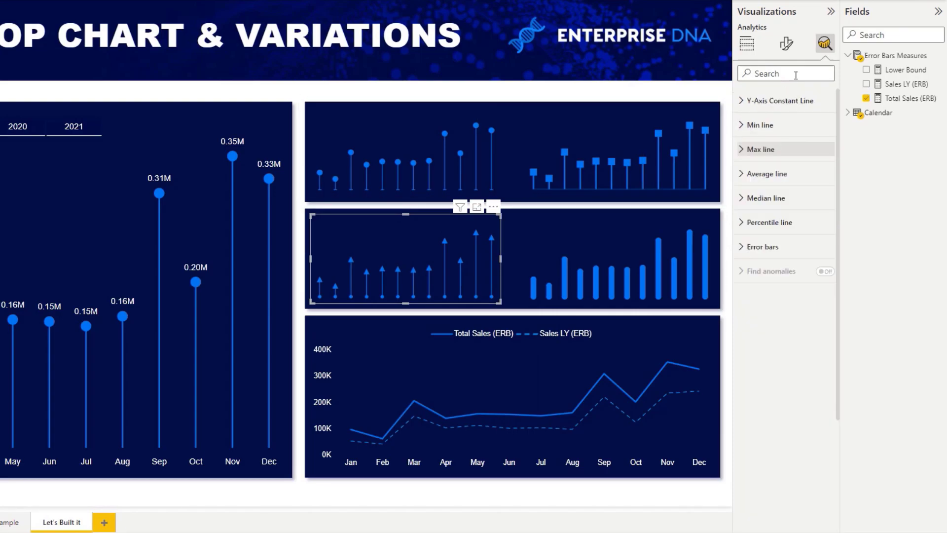
{"action": "left_click", "coordinate": [786, 43]}
{"action": "left_click", "coordinate": [751, 321]}
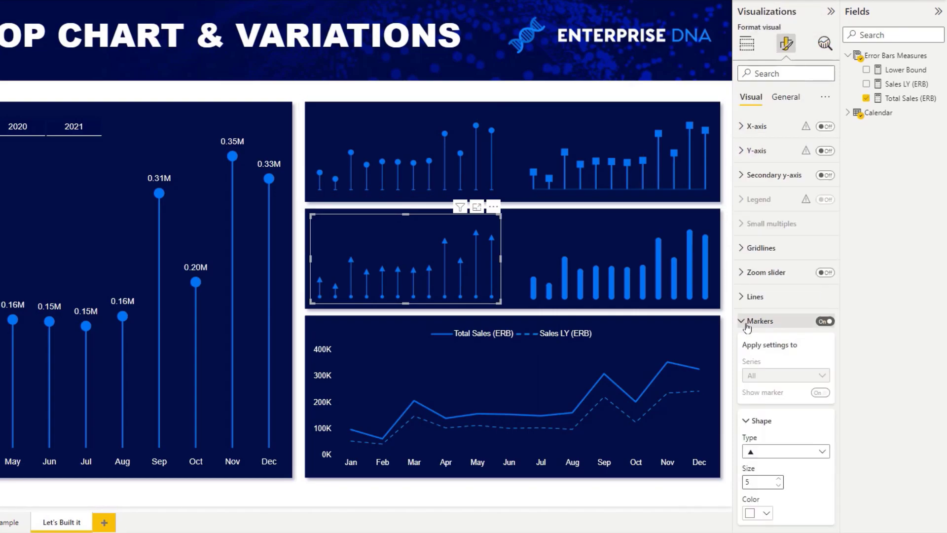
{"action": "scroll", "coordinate": [836, 286], "scroll_direction": "down", "scroll_amount": 1}
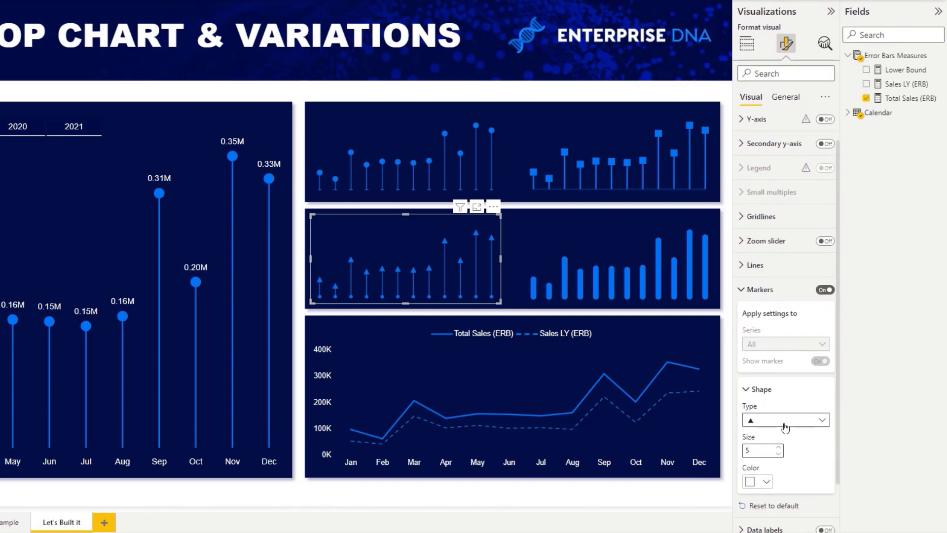
{"action": "left_click", "coordinate": [755, 290]}
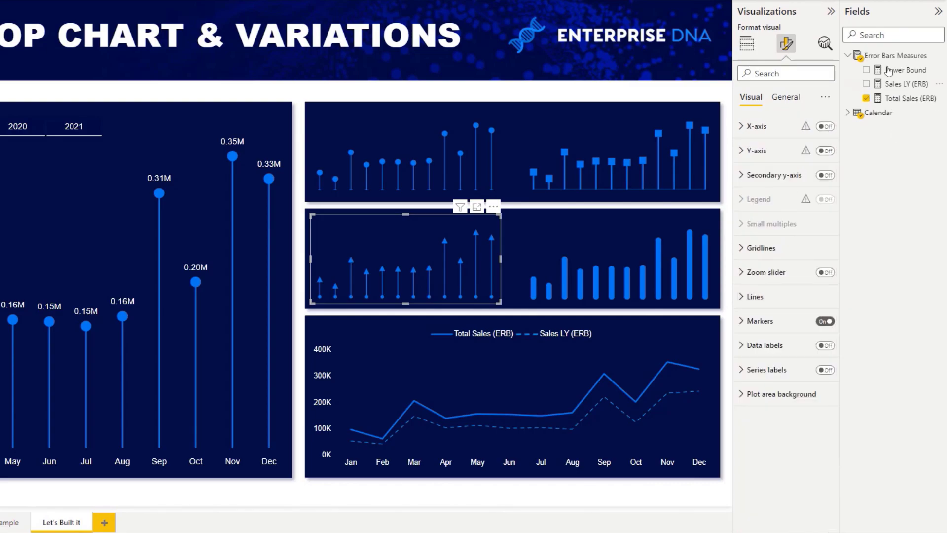
Step: Show the arrow chart's error bar Bar settings: blue bar, width 1, marker size 3, border 0
{"action": "left_click", "coordinate": [832, 46]}
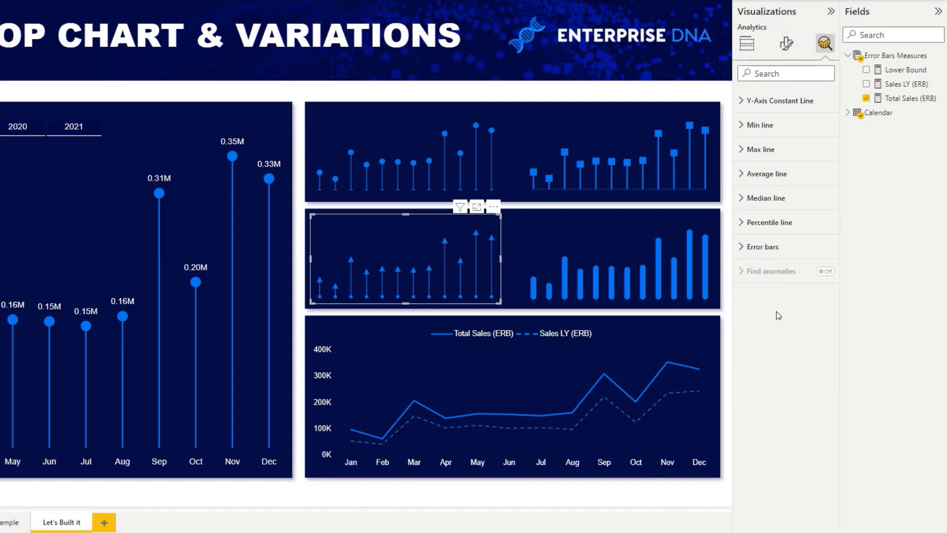
{"action": "left_click", "coordinate": [746, 246]}
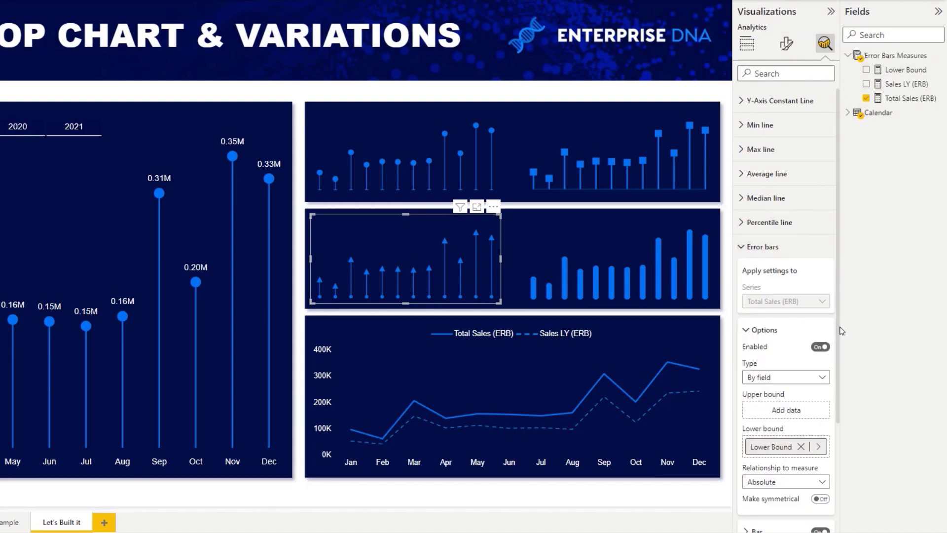
{"action": "scroll", "coordinate": [783, 388], "scroll_direction": "down", "scroll_amount": 2}
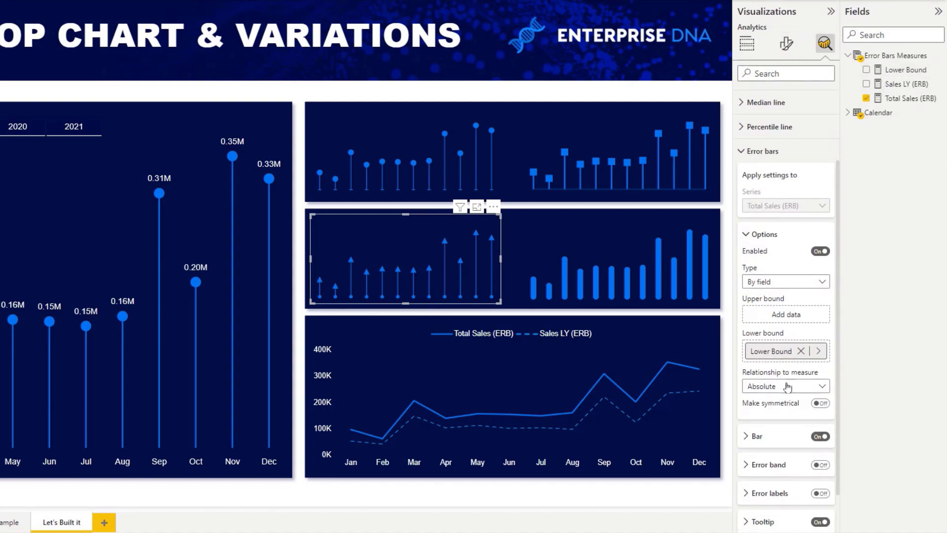
{"action": "left_click", "coordinate": [746, 439]}
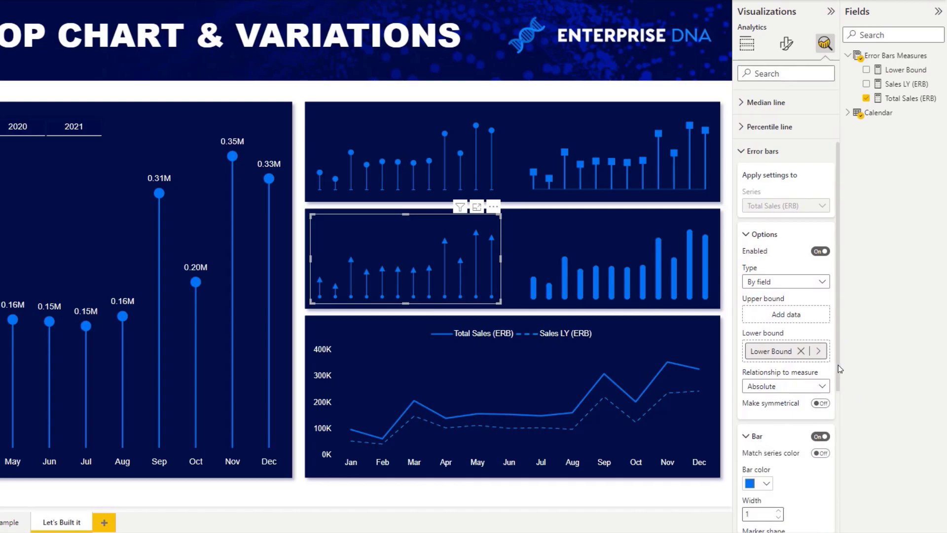
{"action": "left_click_drag", "start_coordinate": [840, 369], "coordinate": [852, 468]}
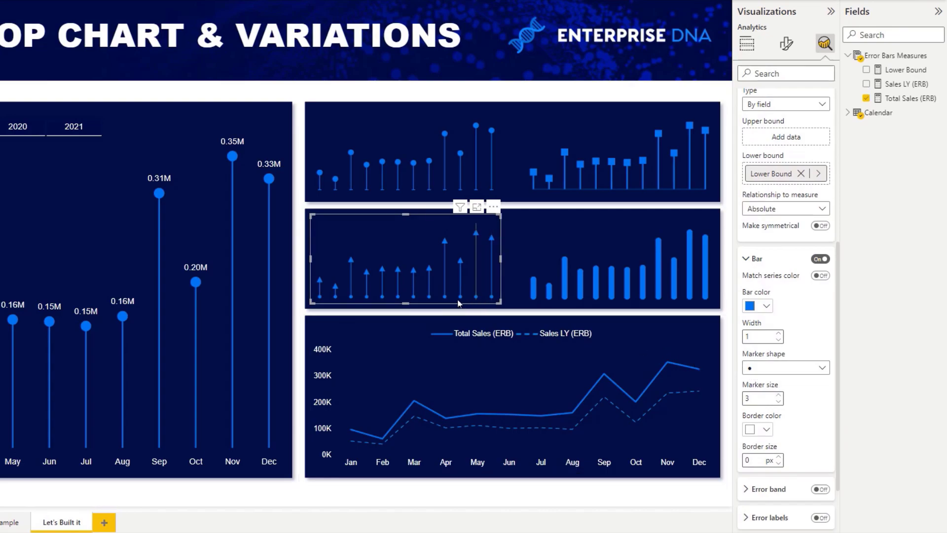
{"action": "mouse_move", "coordinate": [445, 302]}
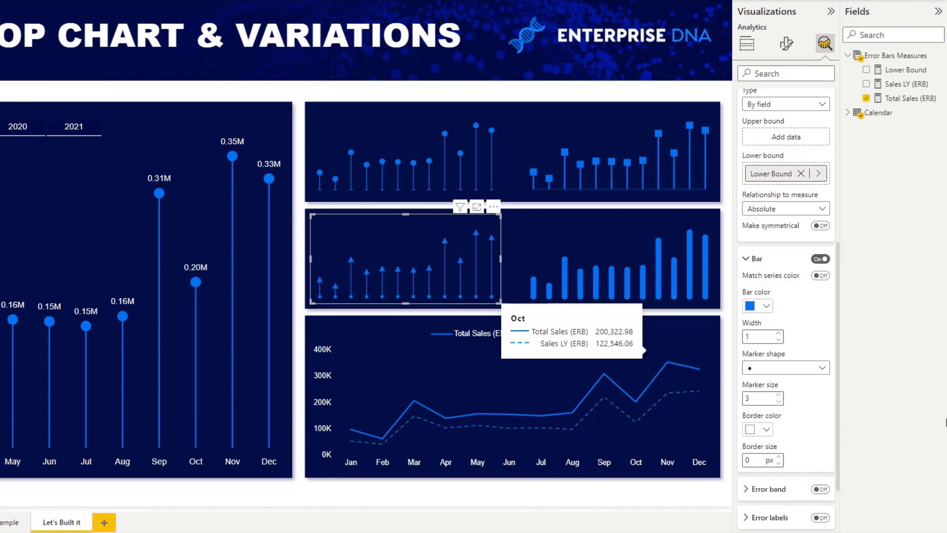
Step: Select the rounded-bar chart and check its error bars: width 8, marker size 5
{"action": "left_click", "coordinate": [607, 222]}
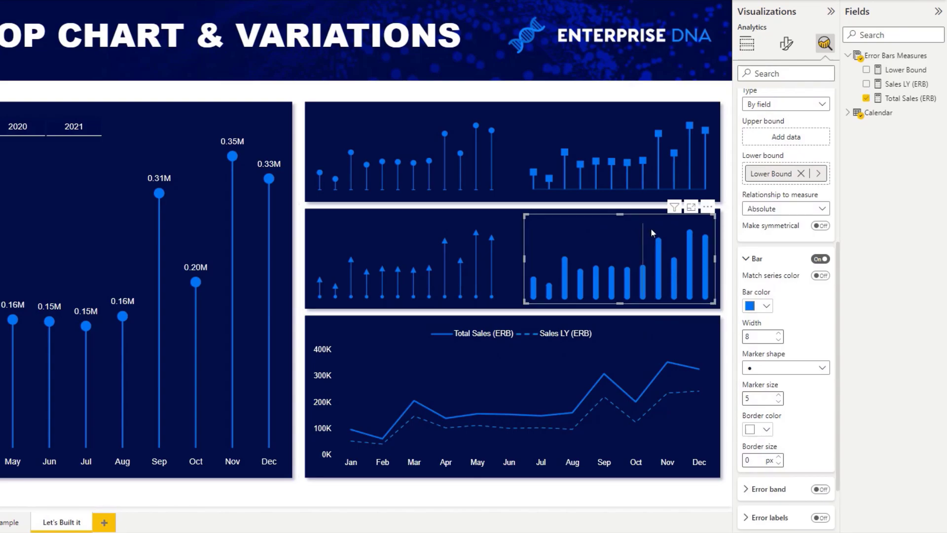
{"action": "mouse_move", "coordinate": [658, 227]}
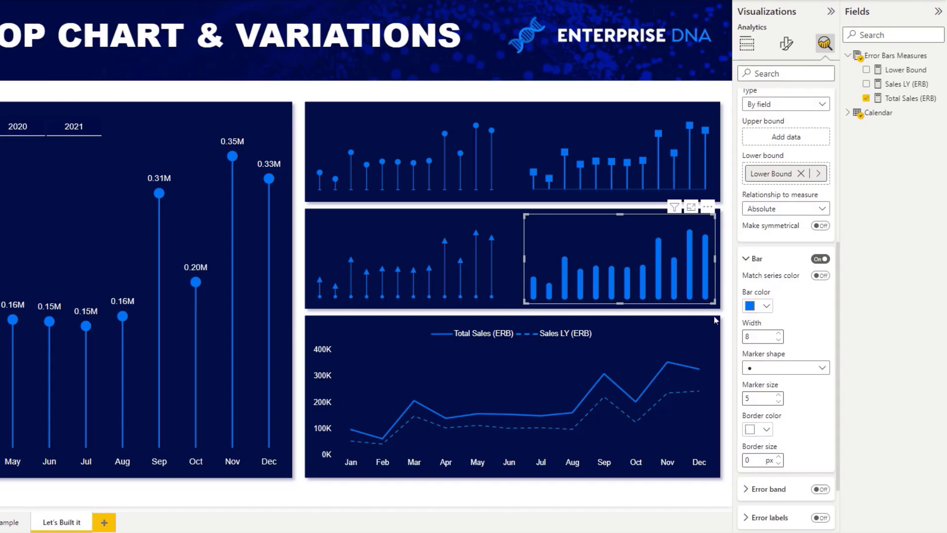
{"action": "mouse_move", "coordinate": [694, 302]}
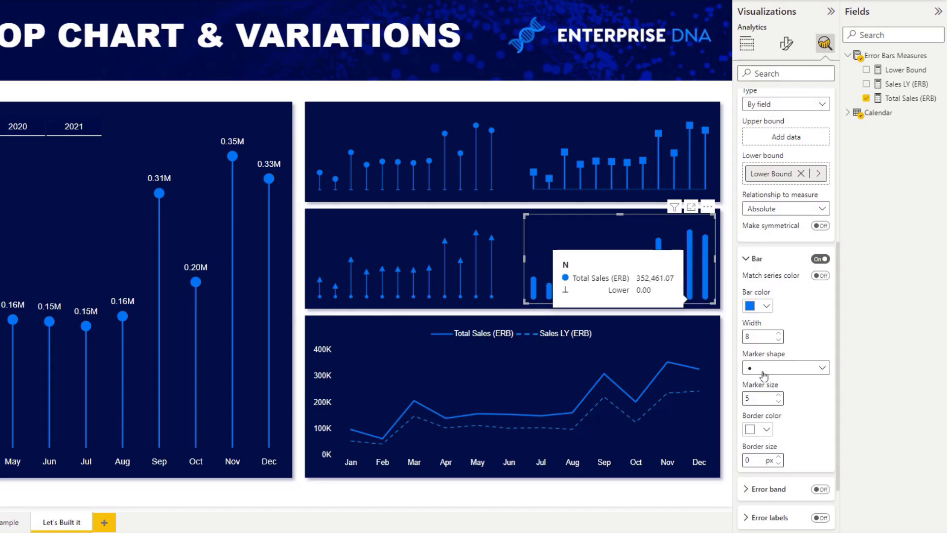
Step: Review the rounded-bar chart's Markers formatting, with markers on and X and Y axes off
{"action": "left_click", "coordinate": [787, 43]}
{"action": "left_click", "coordinate": [755, 328]}
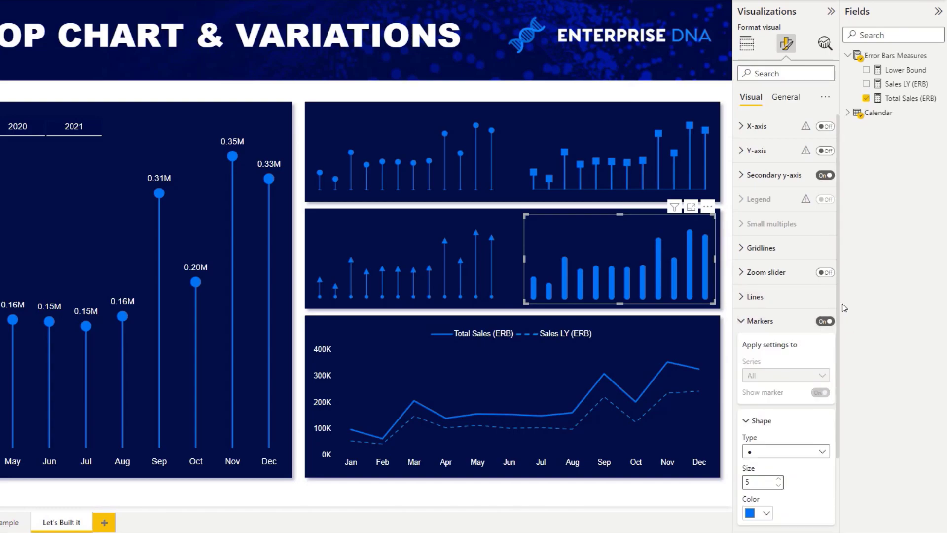
{"action": "left_click_drag", "start_coordinate": [840, 299], "coordinate": [844, 383]}
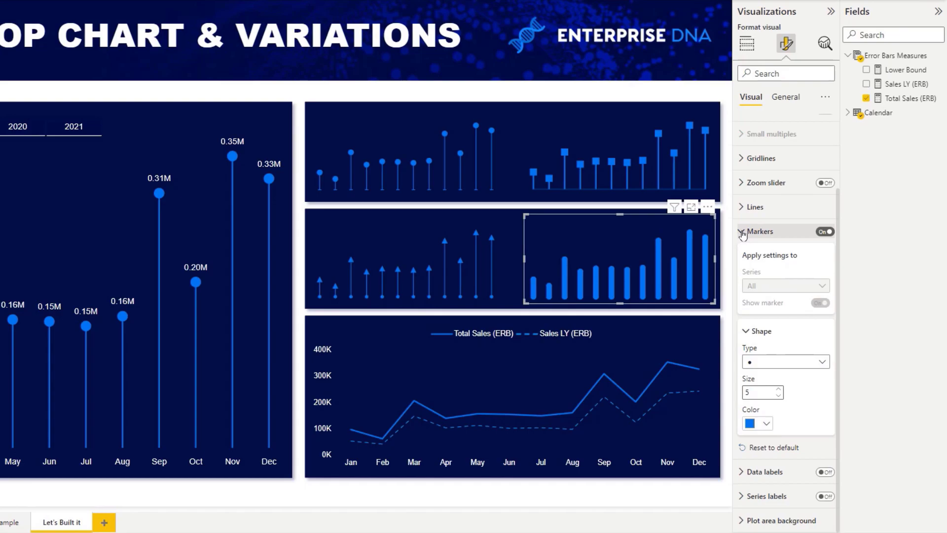
{"action": "left_click", "coordinate": [743, 233]}
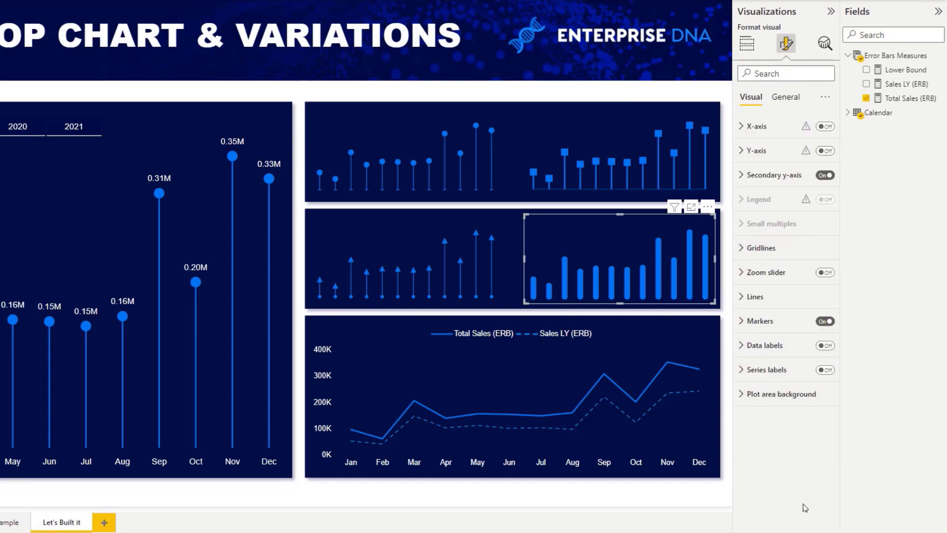
Step: On the two-line sales chart, enable error bars for Sales LY (ERB) with Lower Bound as the lower bound
{"action": "left_click", "coordinate": [416, 356]}
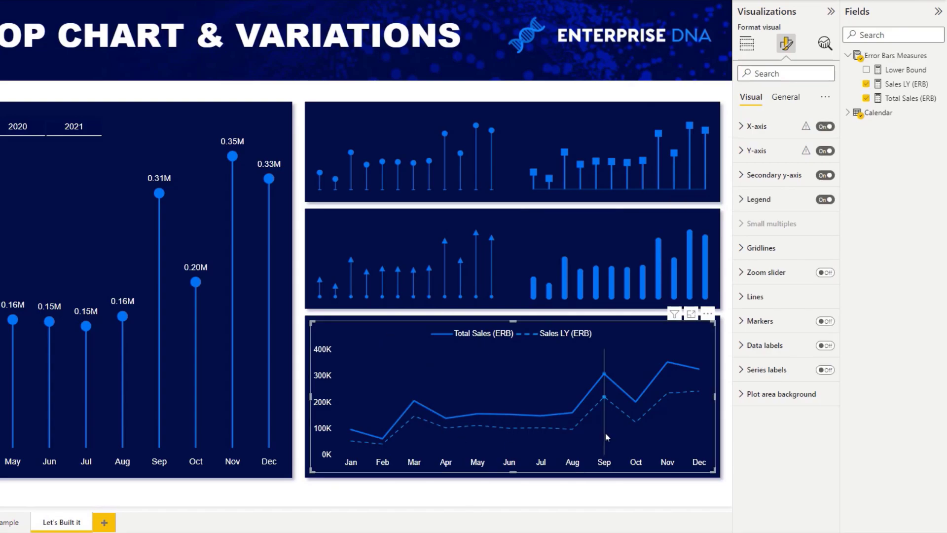
{"action": "left_click", "coordinate": [823, 47]}
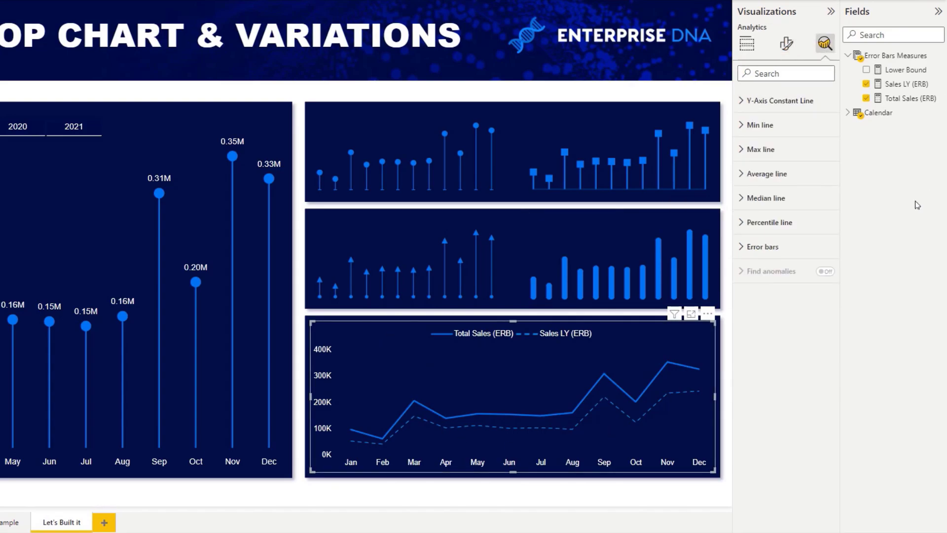
{"action": "left_click", "coordinate": [744, 246]}
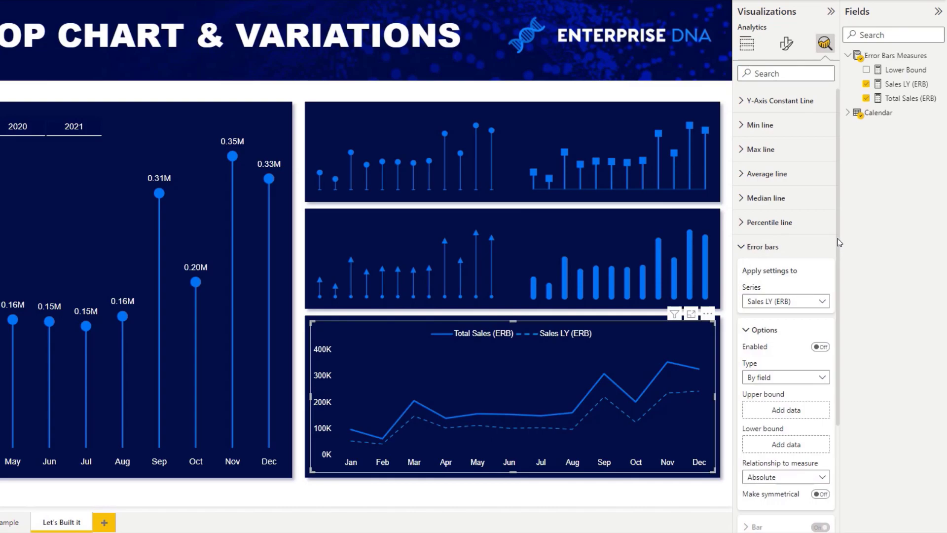
{"action": "scroll", "coordinate": [835, 256], "scroll_direction": "down", "scroll_amount": 2}
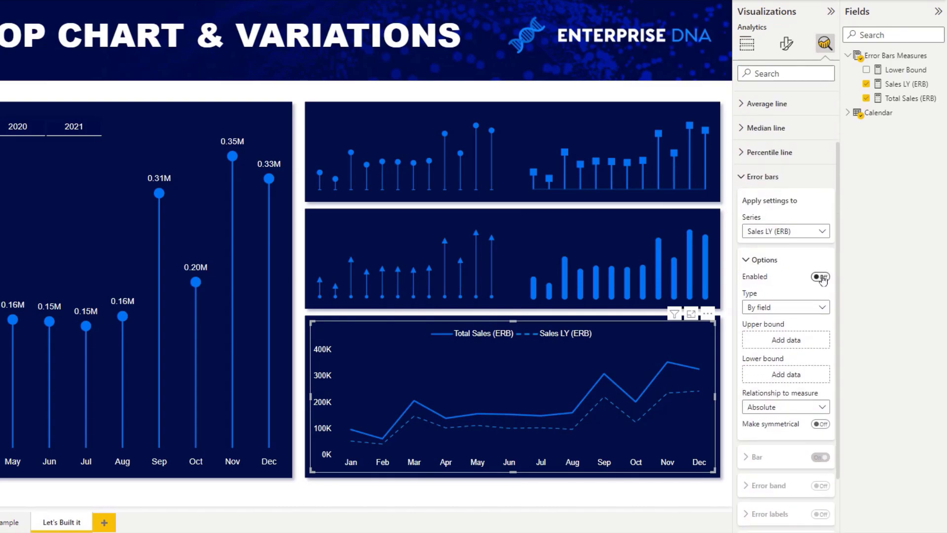
{"action": "left_click", "coordinate": [788, 231]}
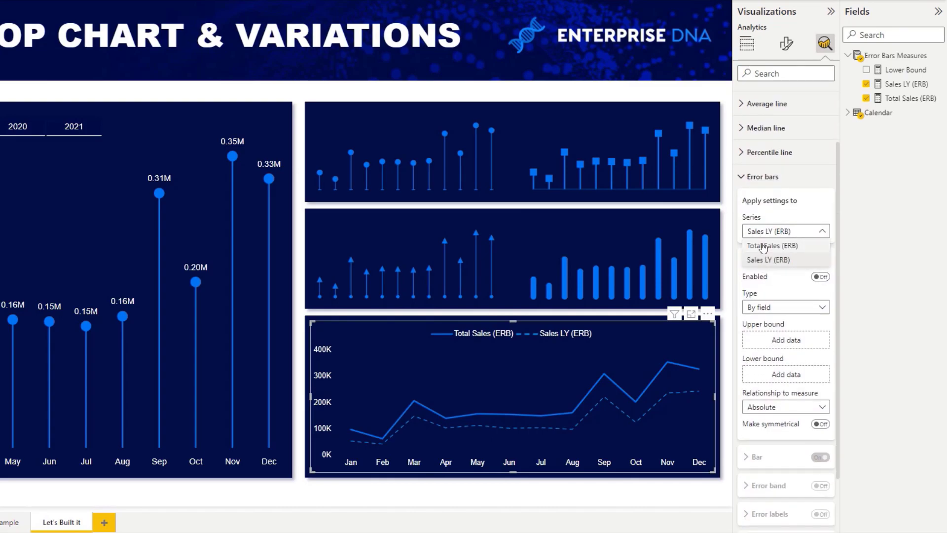
{"action": "left_click", "coordinate": [801, 232]}
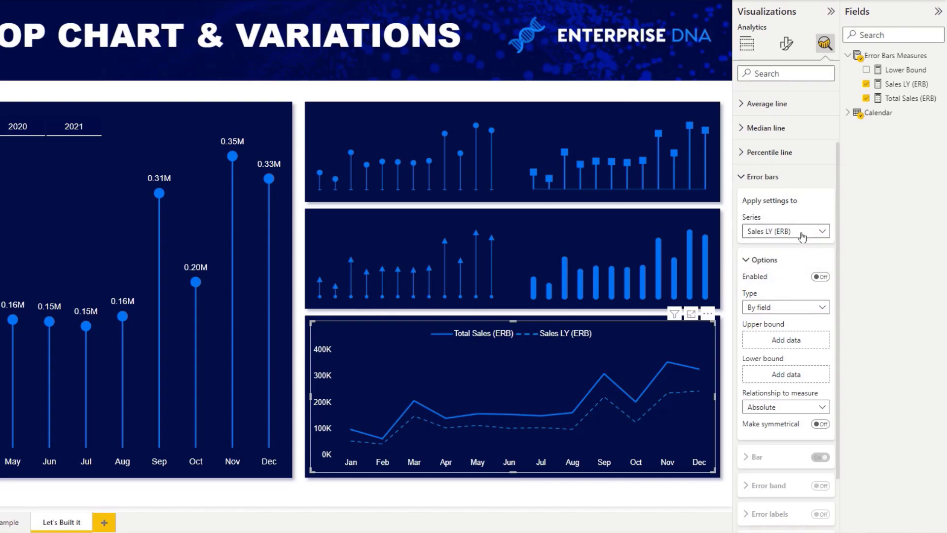
{"action": "left_click", "coordinate": [821, 277]}
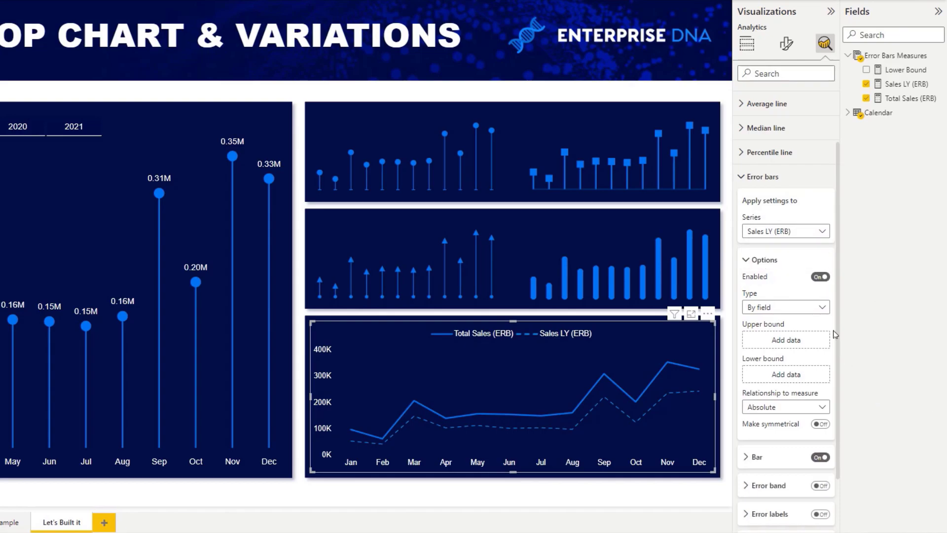
{"action": "left_click_drag", "start_coordinate": [900, 71], "coordinate": [788, 376]}
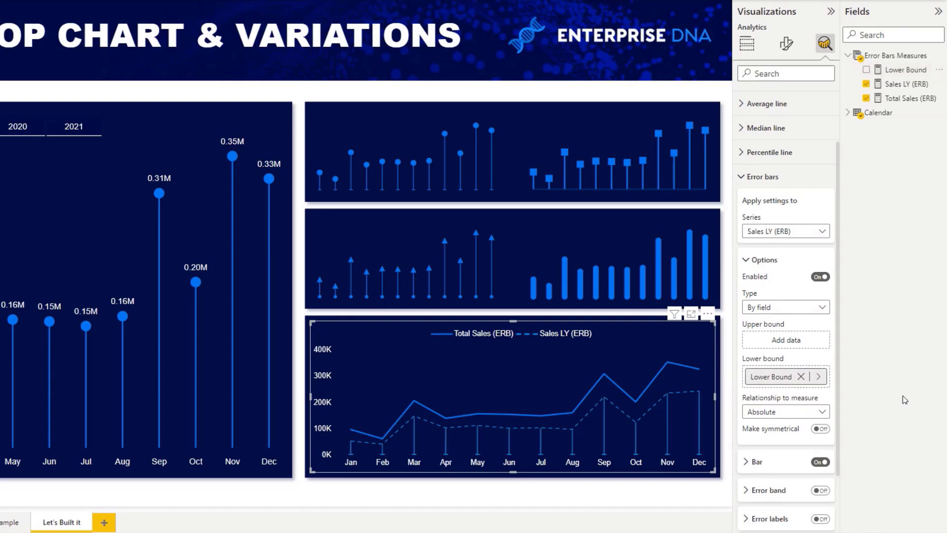
Step: Try circle and square end markers on the Sales LY drop lines, then return to dashes
{"action": "scroll", "coordinate": [839, 283], "scroll_direction": "down", "scroll_amount": 3}
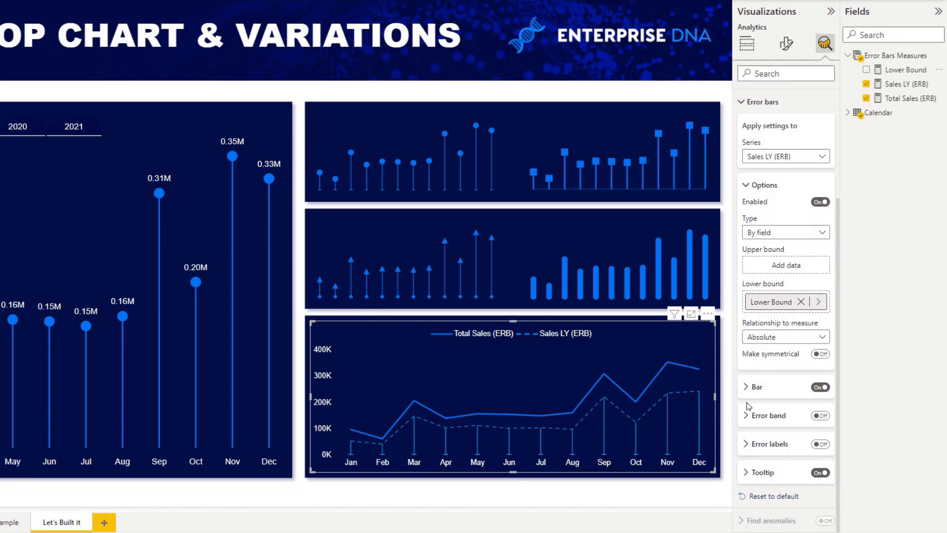
{"action": "left_click", "coordinate": [747, 387]}
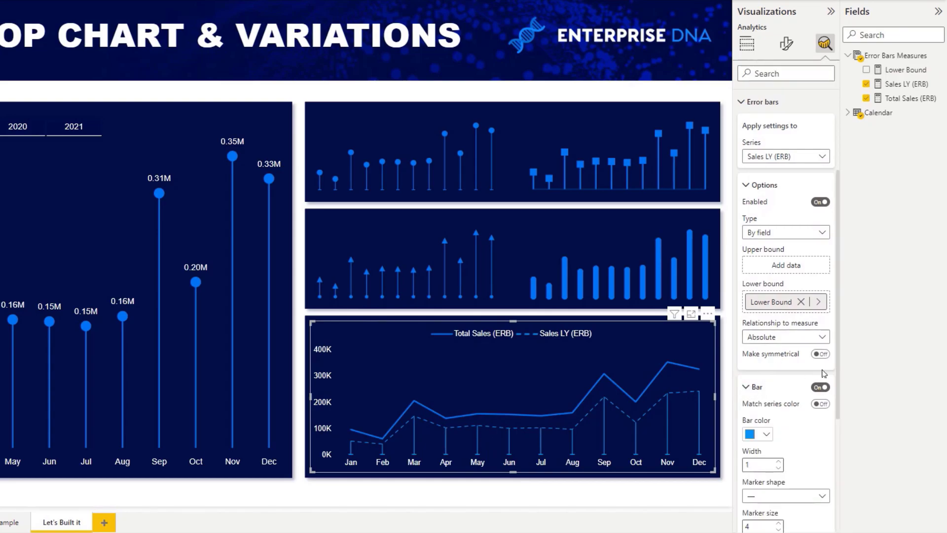
{"action": "scroll", "coordinate": [835, 390], "scroll_direction": "down", "scroll_amount": 3}
{"action": "left_click", "coordinate": [789, 399]}
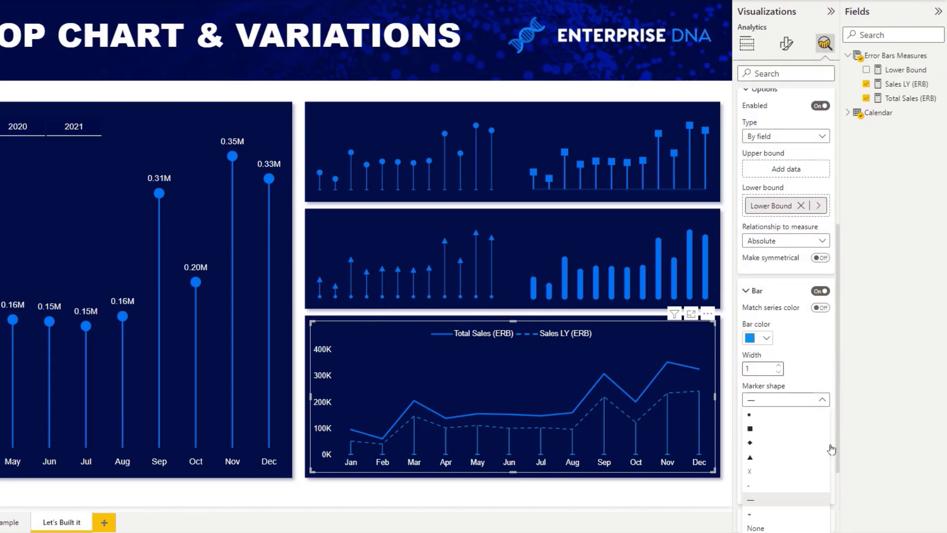
{"action": "left_click", "coordinate": [750, 415]}
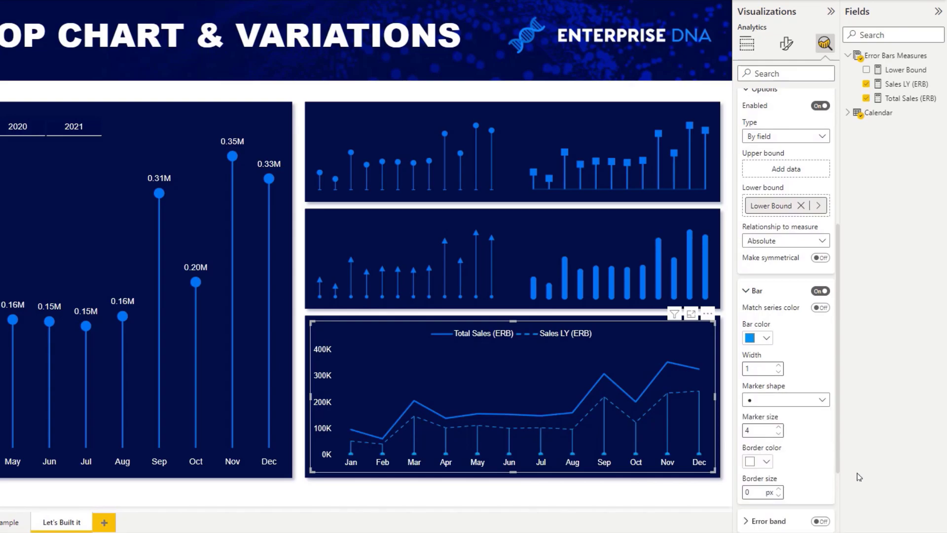
{"action": "left_click", "coordinate": [828, 404]}
{"action": "left_click", "coordinate": [750, 415]}
{"action": "left_click", "coordinate": [804, 400]}
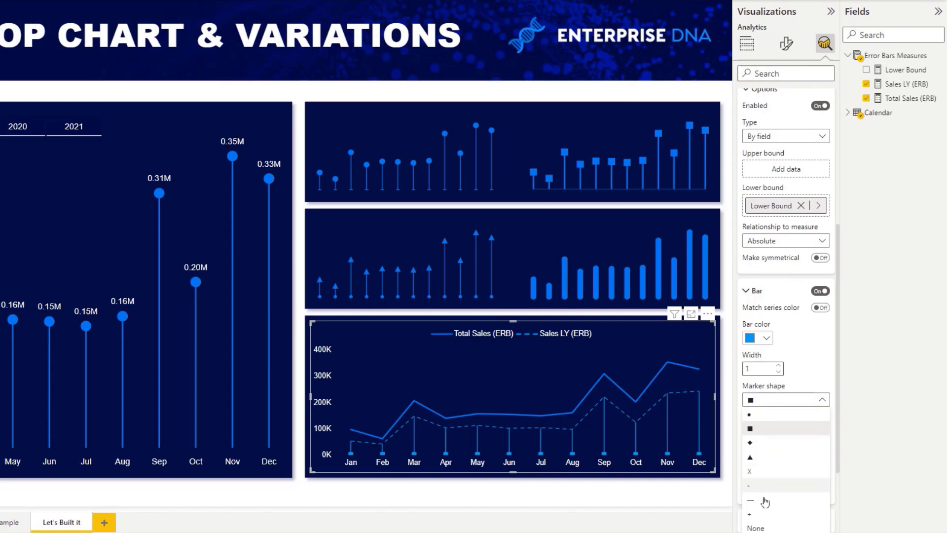
{"action": "left_click", "coordinate": [806, 371]}
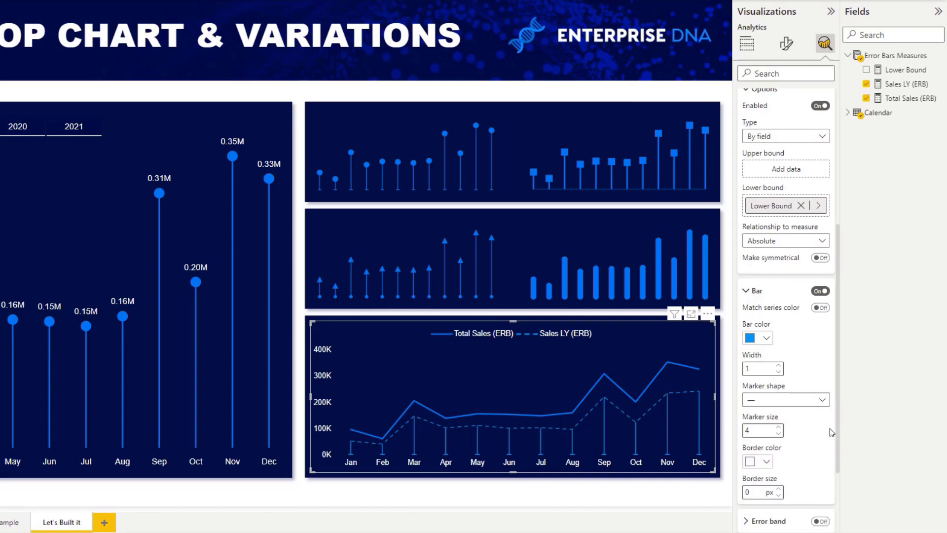
Step: Add a shaded error band under Sales LY, then remove it again
{"action": "left_click_drag", "start_coordinate": [838, 424], "coordinate": [838, 481]}
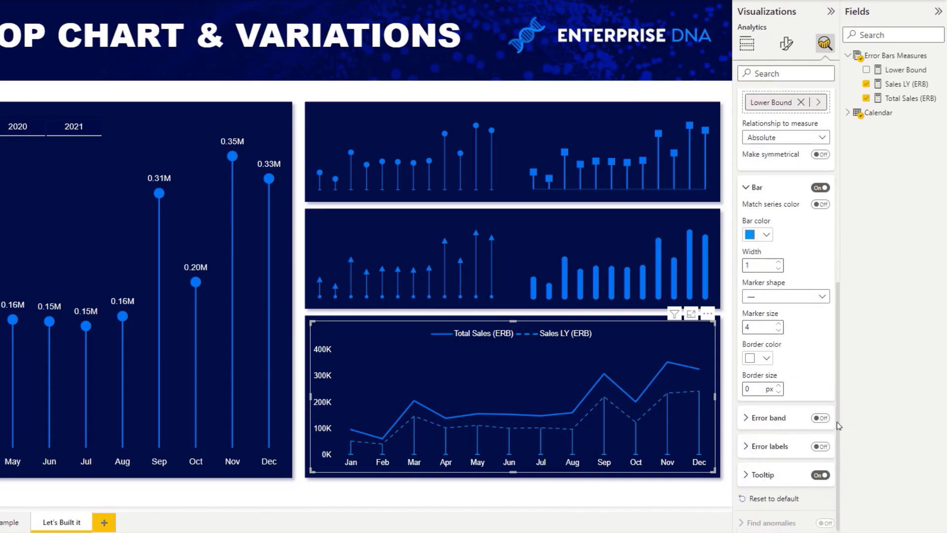
{"action": "left_click", "coordinate": [821, 418]}
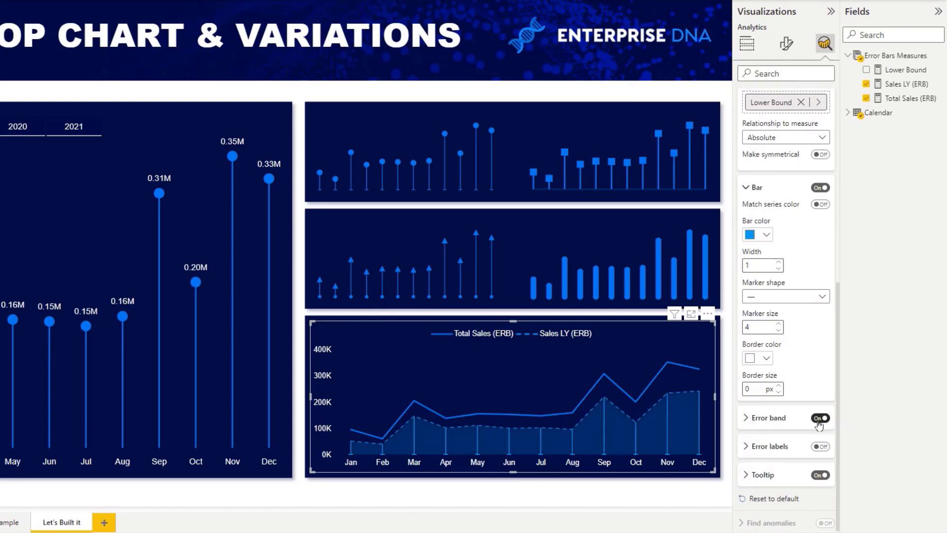
{"action": "left_click", "coordinate": [818, 419]}
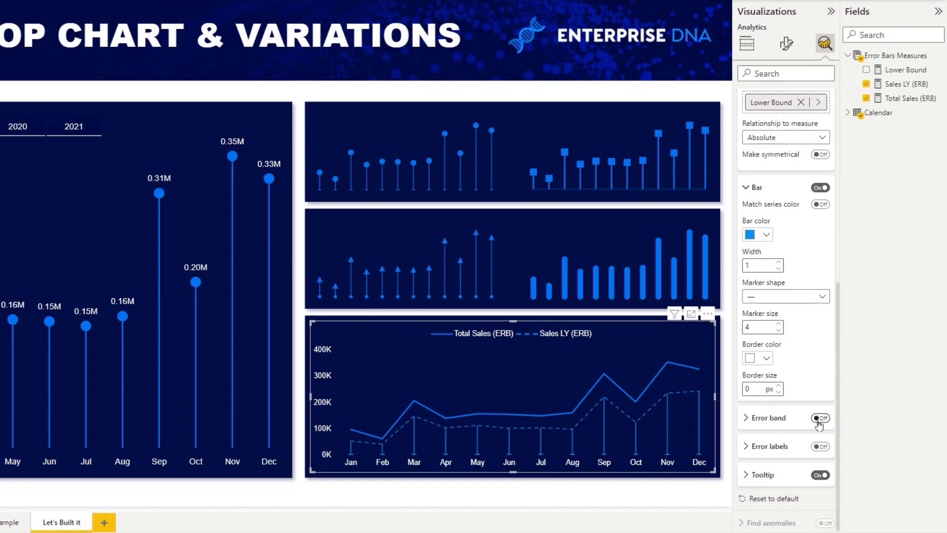
{"action": "left_click", "coordinate": [745, 188]}
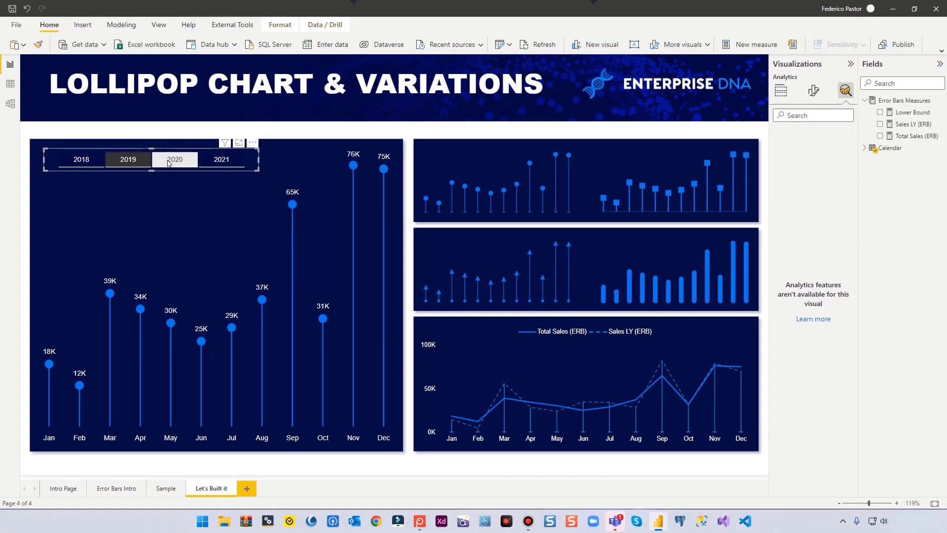
Step: Filter the report to 2020 in the year slicer, then deselect it to show all years
{"action": "left_click", "coordinate": [169, 163]}
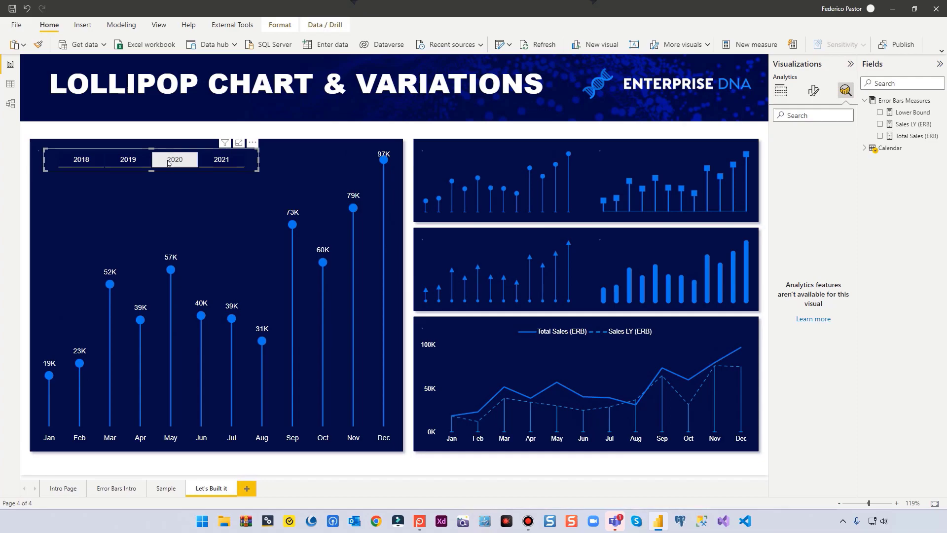
{"action": "left_click", "coordinate": [168, 163]}
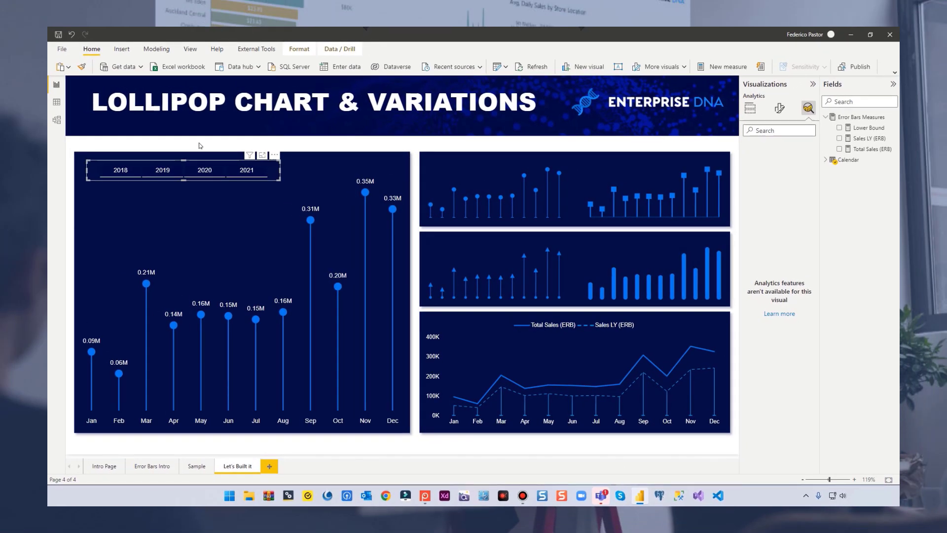